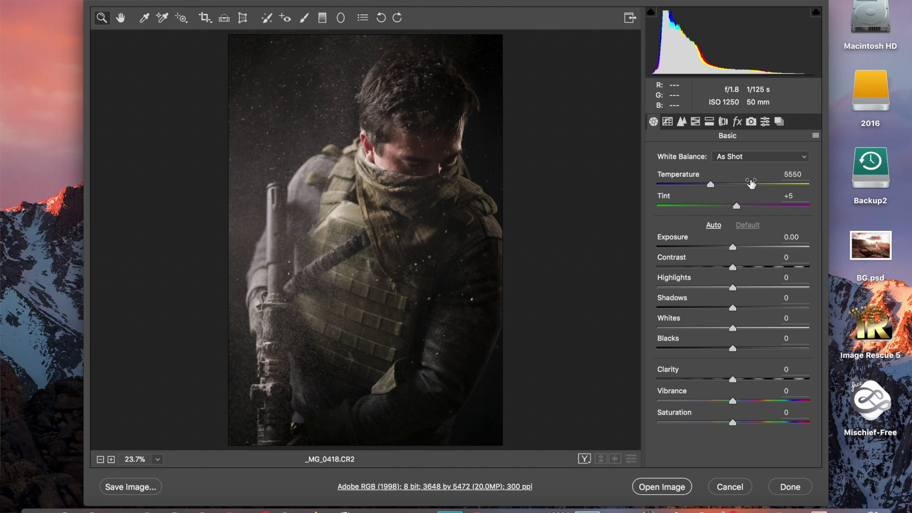
# - Open _MG_0418.CR2 from Camera Raw with every Basic adjustment left at zero
pyautogui.click(666, 488)
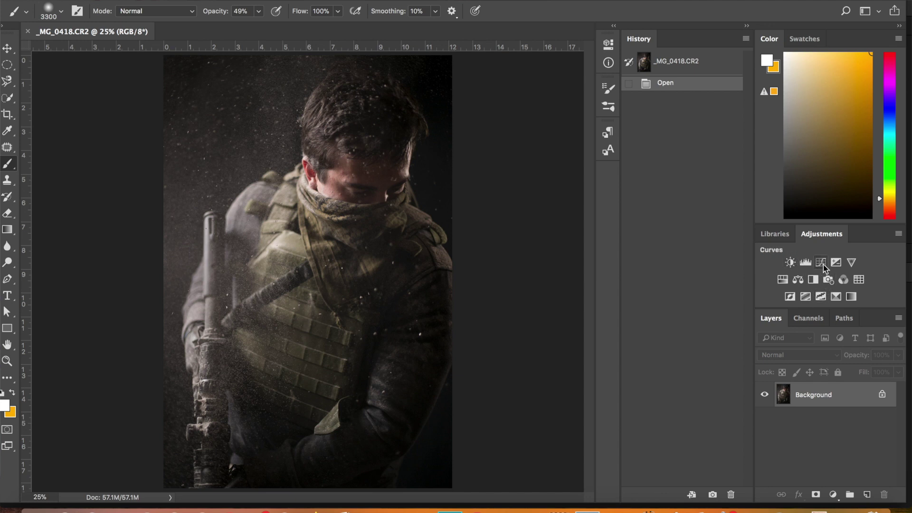
# - Add a monochrome Channel Mixer layer at Red 40, Green -20, Blue 80, faded to about 23% opacity
pyautogui.click(833, 495)
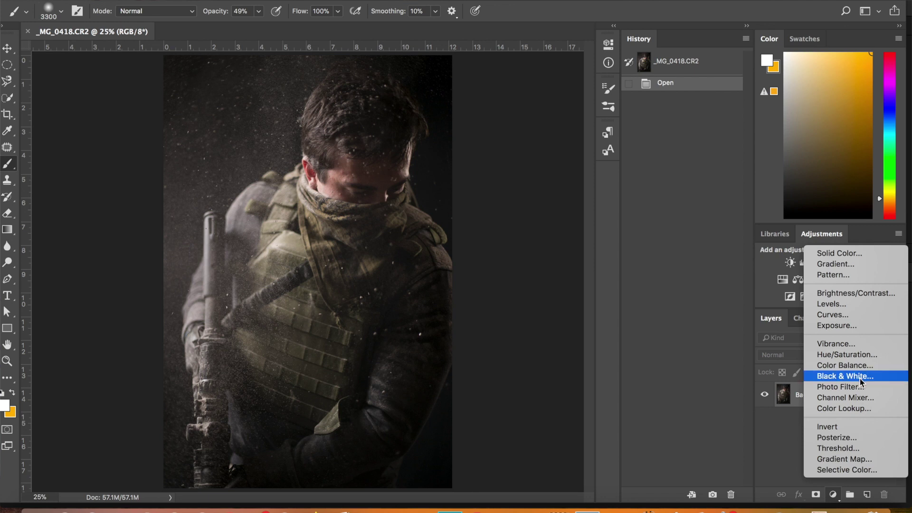
pyautogui.click(857, 398)
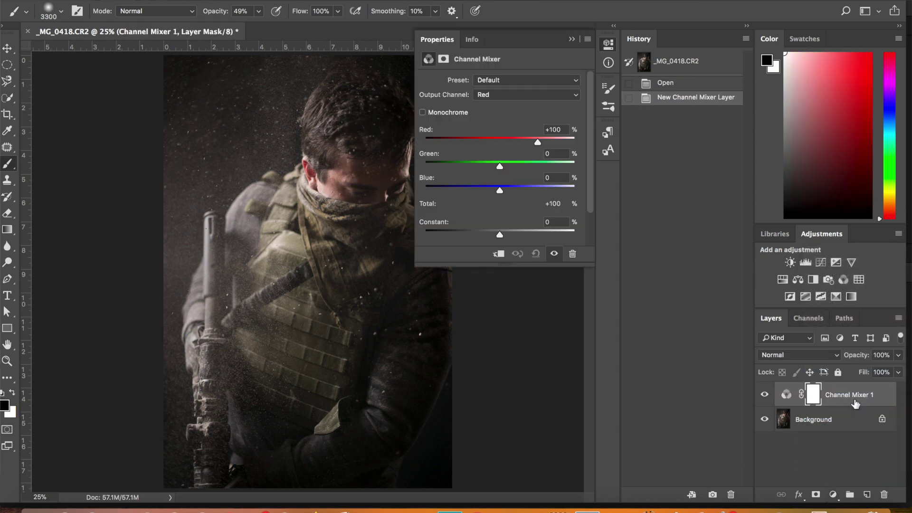
pyautogui.click(442, 114)
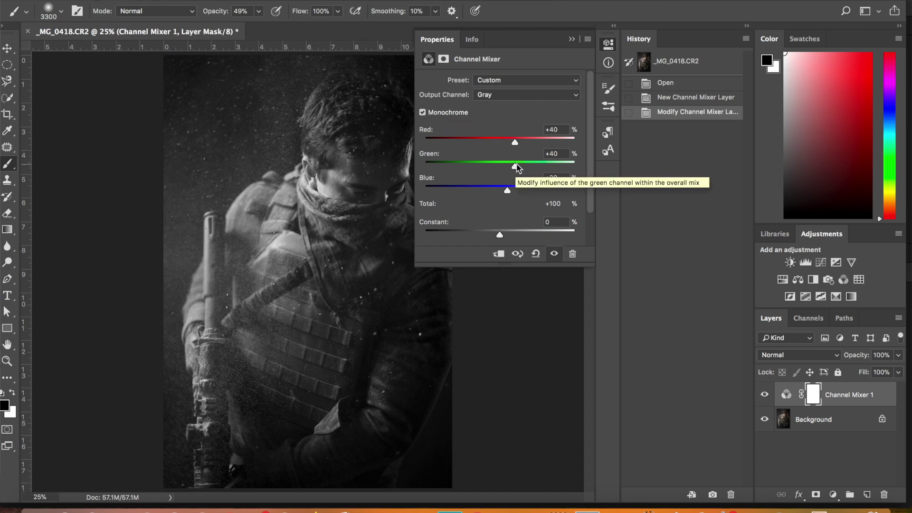
pyautogui.moveTo(516, 165); pyautogui.dragTo(492, 167)
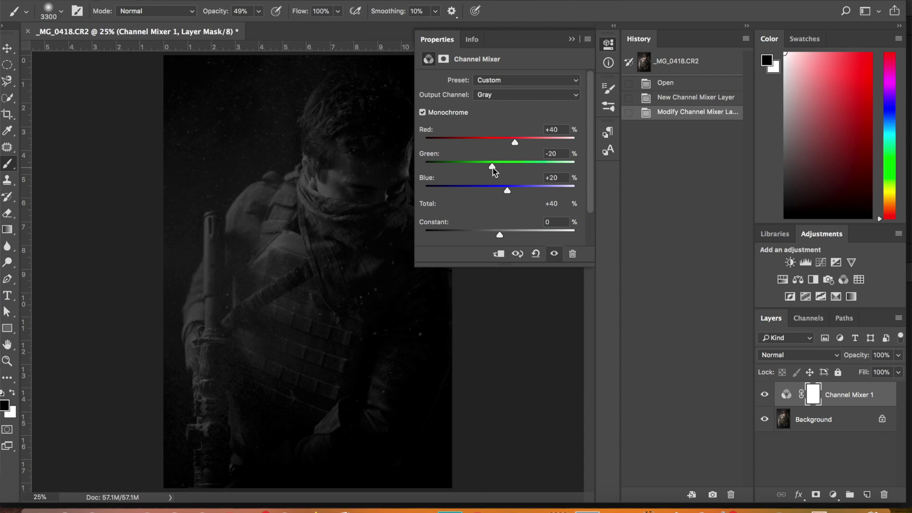
pyautogui.moveTo(507, 191); pyautogui.dragTo(531, 190)
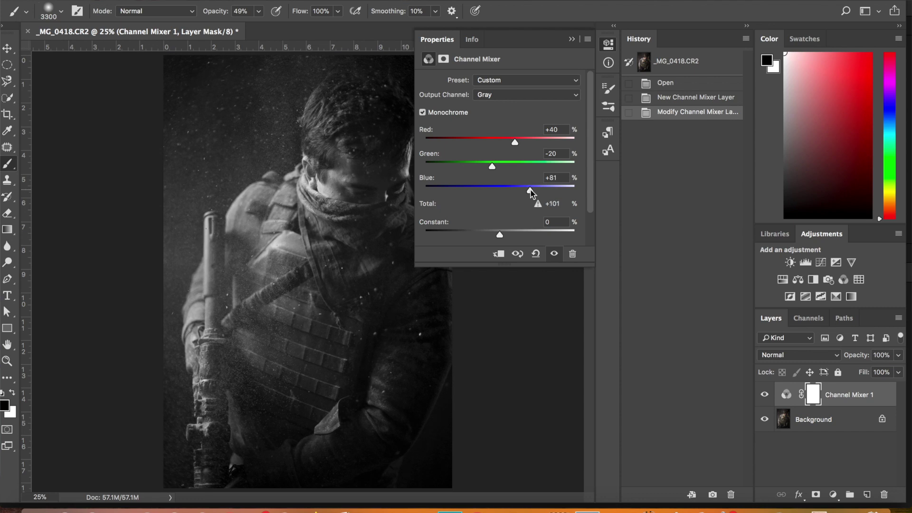
pyautogui.click(562, 179)
pyautogui.write('80')
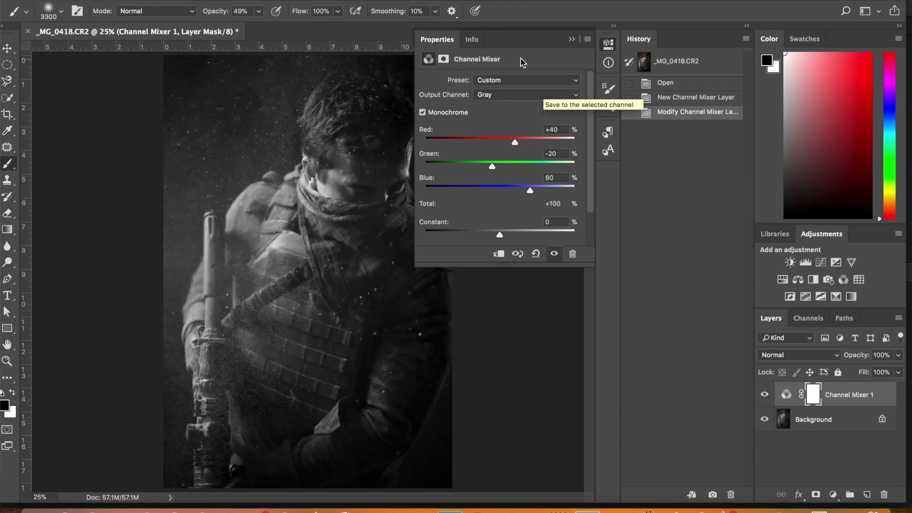
pyautogui.click(571, 39)
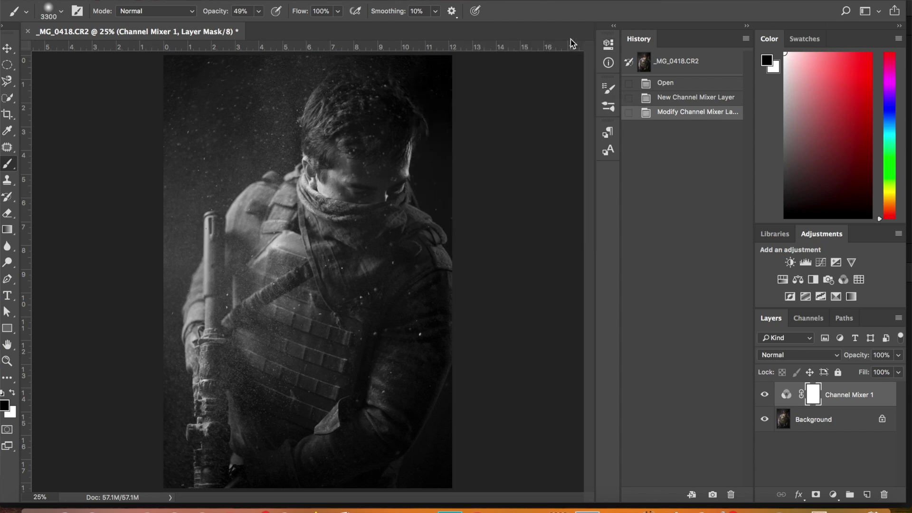
pyautogui.click(898, 354)
pyautogui.moveTo(860, 370); pyautogui.dragTo(853, 370)
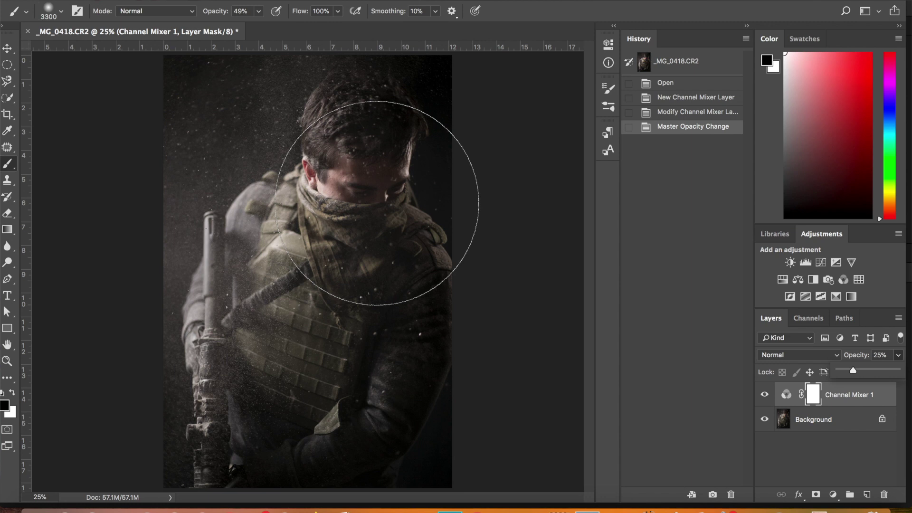
pyautogui.scroll(4, 377, 203)
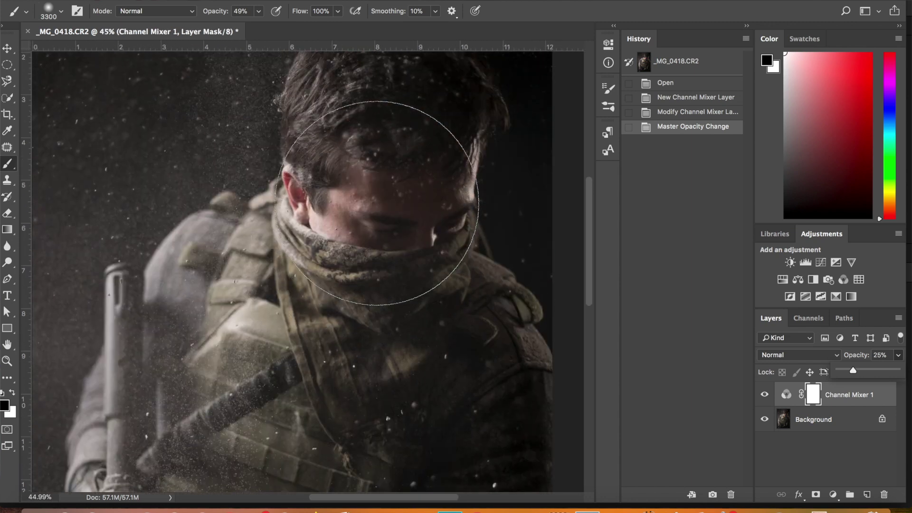
pyautogui.press(']')
pyautogui.press(']')
pyautogui.press(']')
pyautogui.press(']')
pyautogui.press(']')
pyautogui.press(']')
pyautogui.press(']')
pyautogui.press(']')
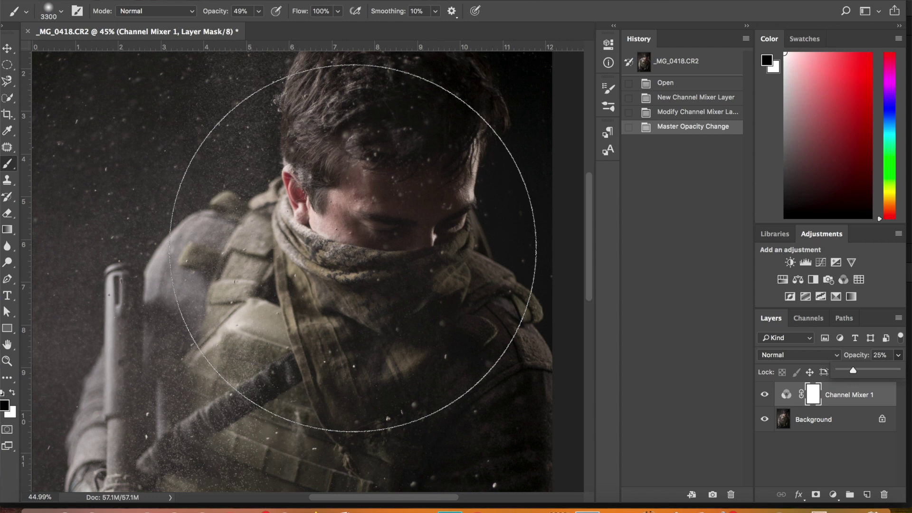
pyautogui.scroll(-4, 353, 248)
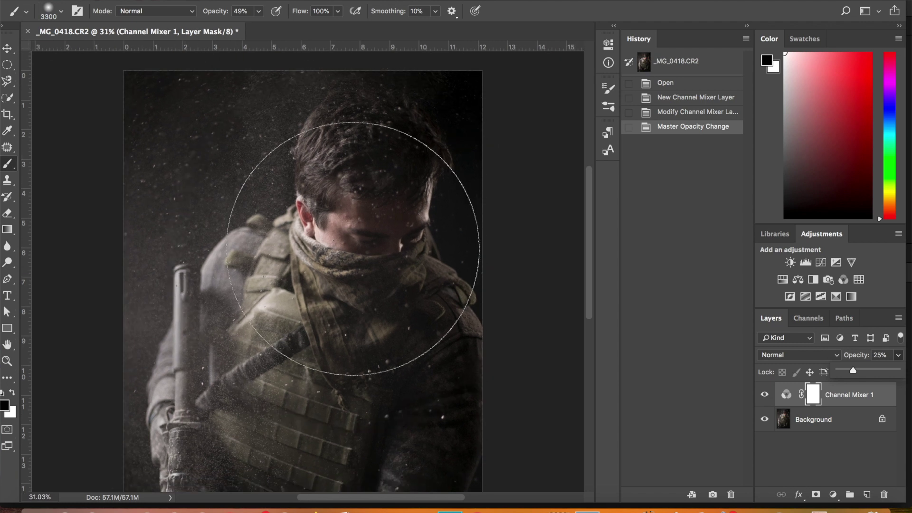
pyautogui.scroll(-4, 352, 248)
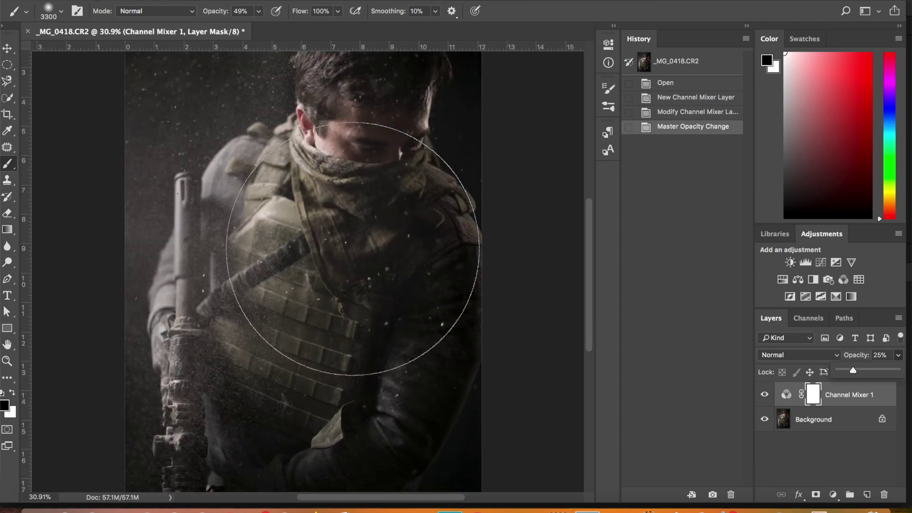
pyautogui.scroll(-2, 352, 248)
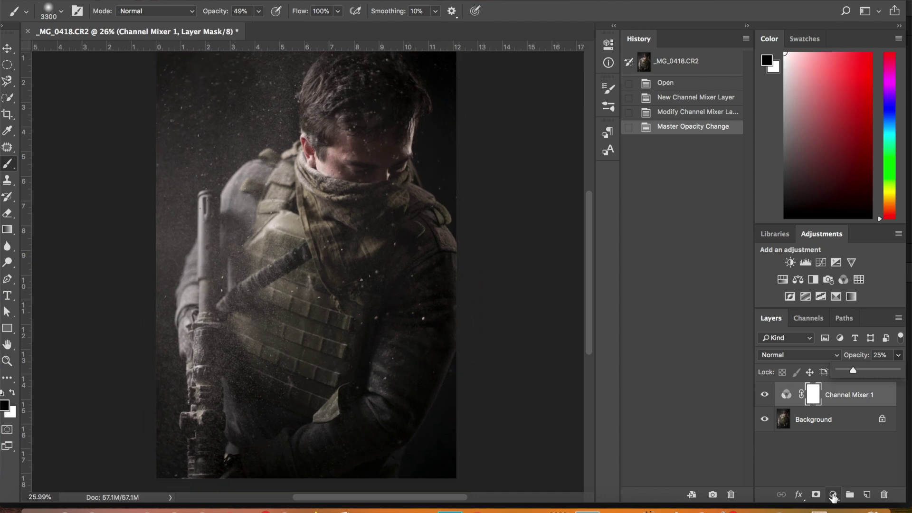
pyautogui.click(834, 495)
# - Add a Curves layer with a lowered shadow point and raised highlight point forming an S-curve
pyautogui.click(802, 393)
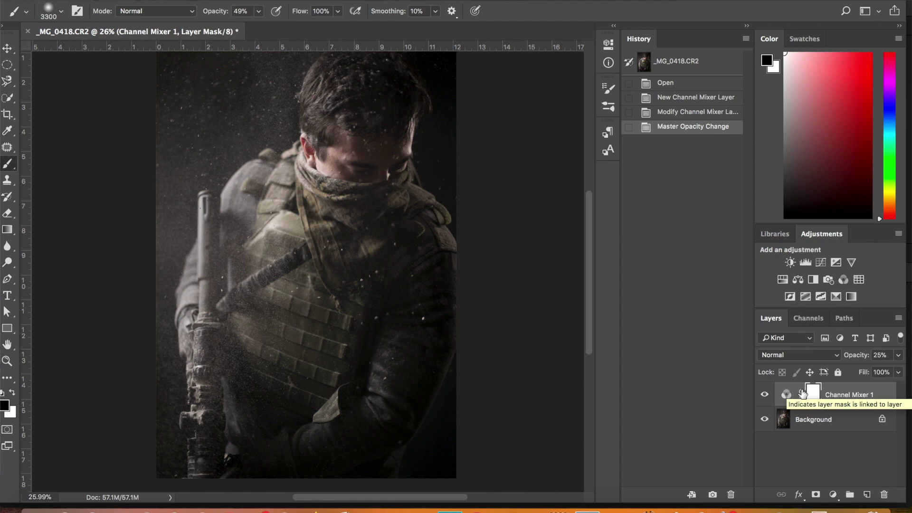
pyautogui.click(833, 494)
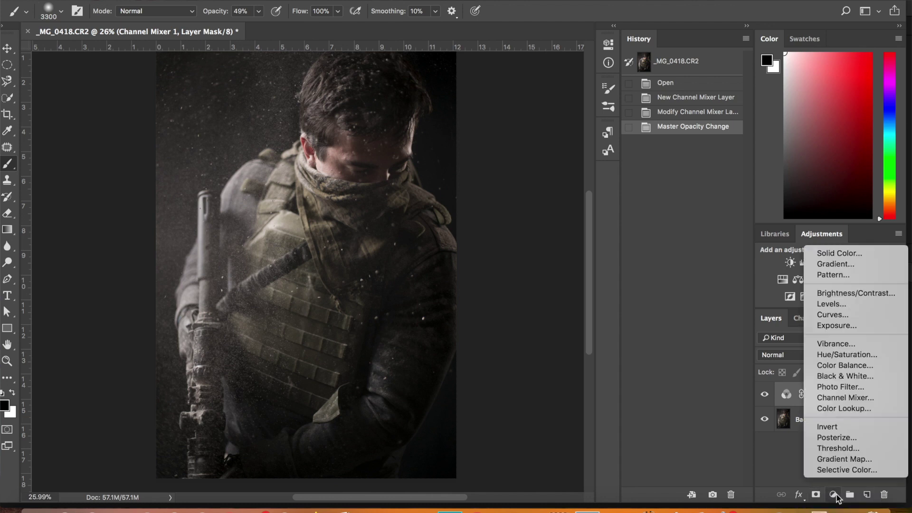
pyautogui.click(854, 320)
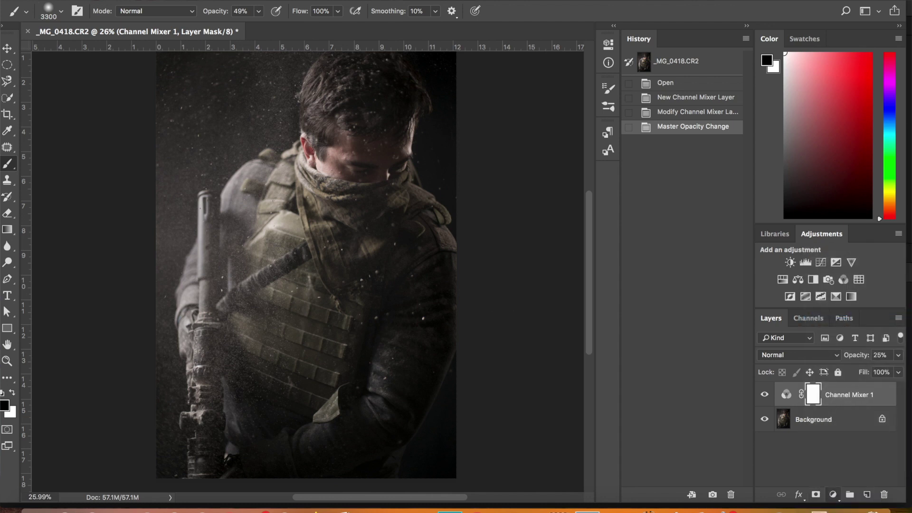
pyautogui.moveTo(480, 201); pyautogui.dragTo(482, 206)
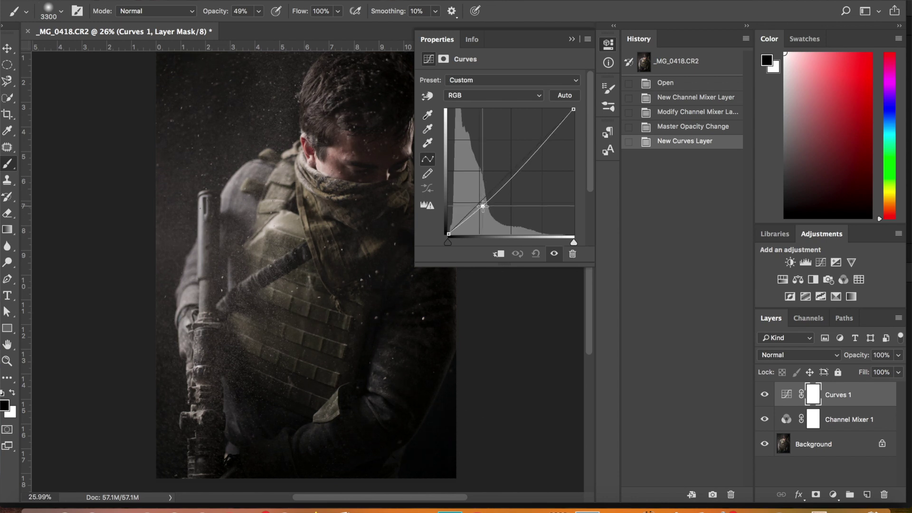
pyautogui.click(541, 145)
pyautogui.moveTo(541, 145); pyautogui.dragTo(541, 139)
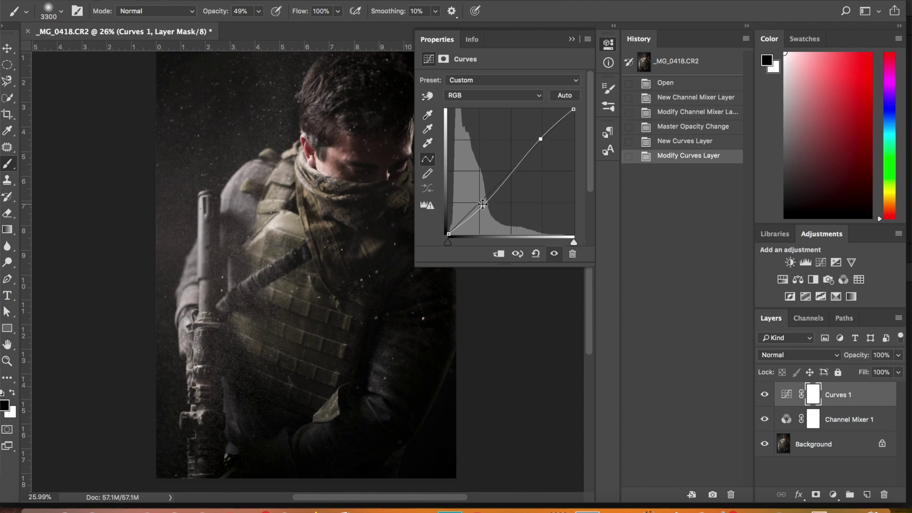
pyautogui.moveTo(482, 204); pyautogui.dragTo(482, 205)
pyautogui.moveTo(541, 139); pyautogui.dragTo(540, 136)
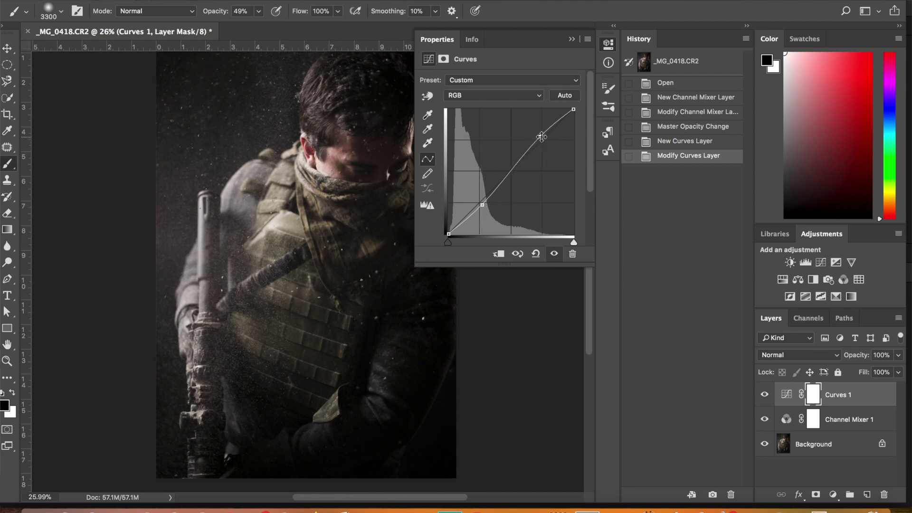
pyautogui.click(572, 40)
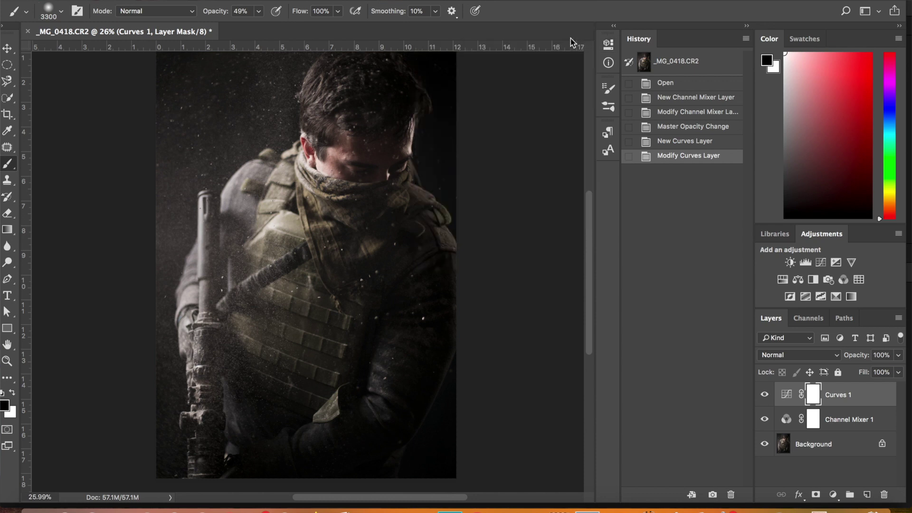
# - Rename Curves 1 to 'Contrast' and add a new empty layer above it
pyautogui.doubleClick(841, 393)
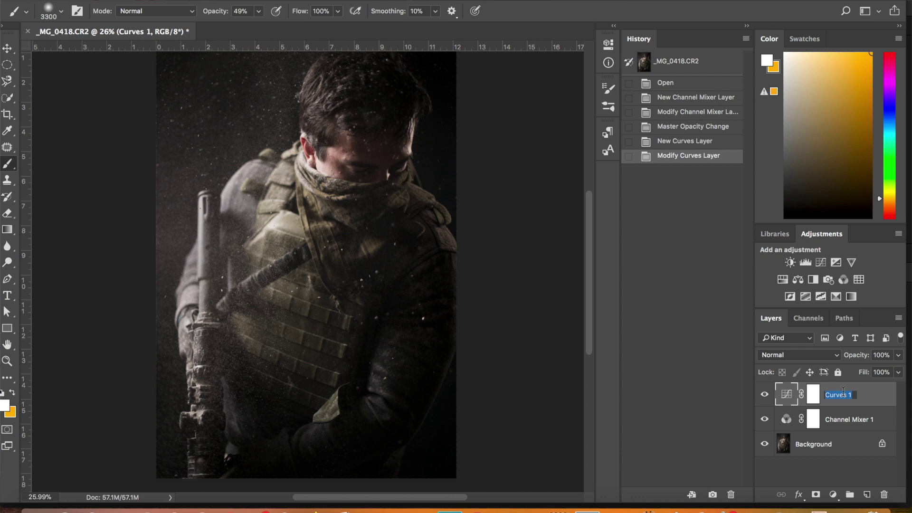
pyautogui.write('Contrast')
pyautogui.press('Return')
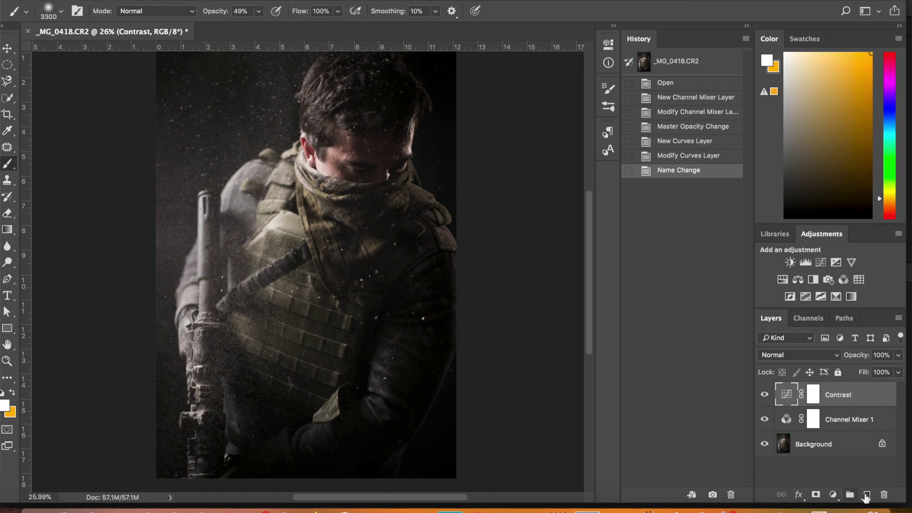
pyautogui.click(865, 497)
pyautogui.press('x')
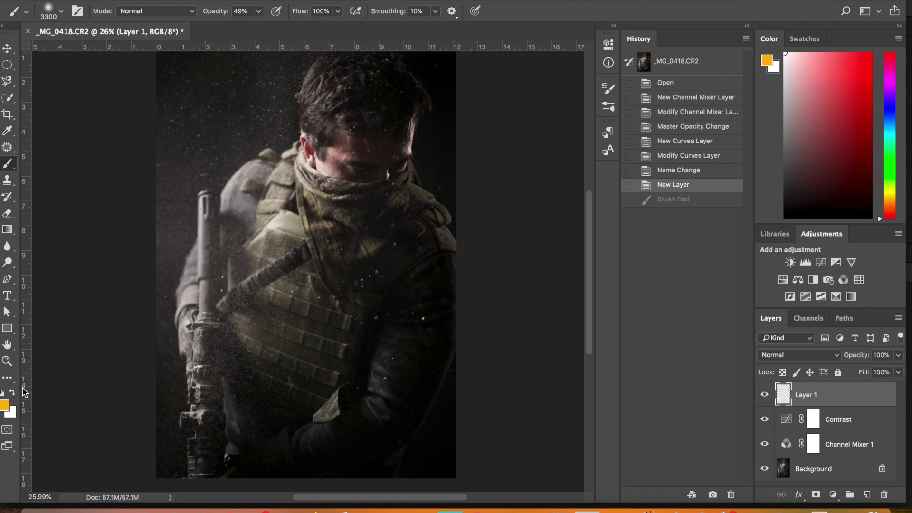
# - Set the foreground colour to #ffb400 and paint a large soft orange dab on the left side
pyautogui.click(5, 404)
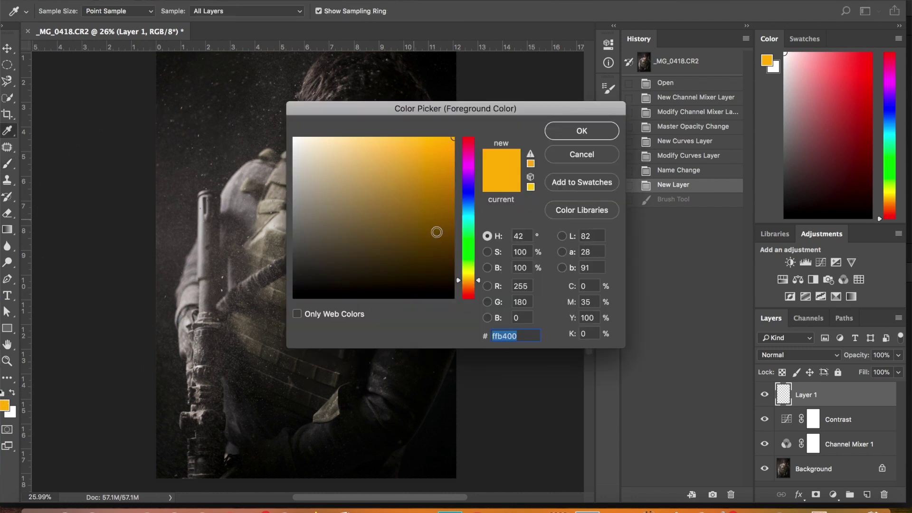
pyautogui.click(479, 283)
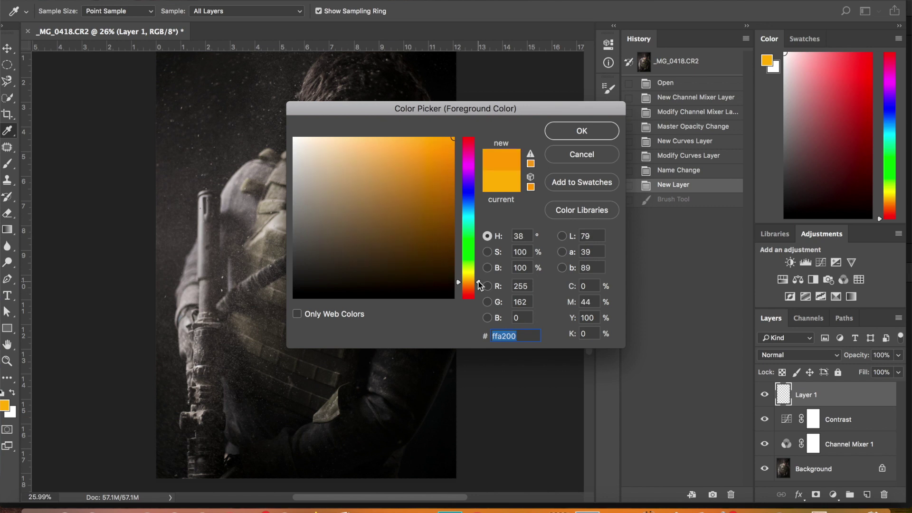
pyautogui.moveTo(479, 283); pyautogui.dragTo(479, 282)
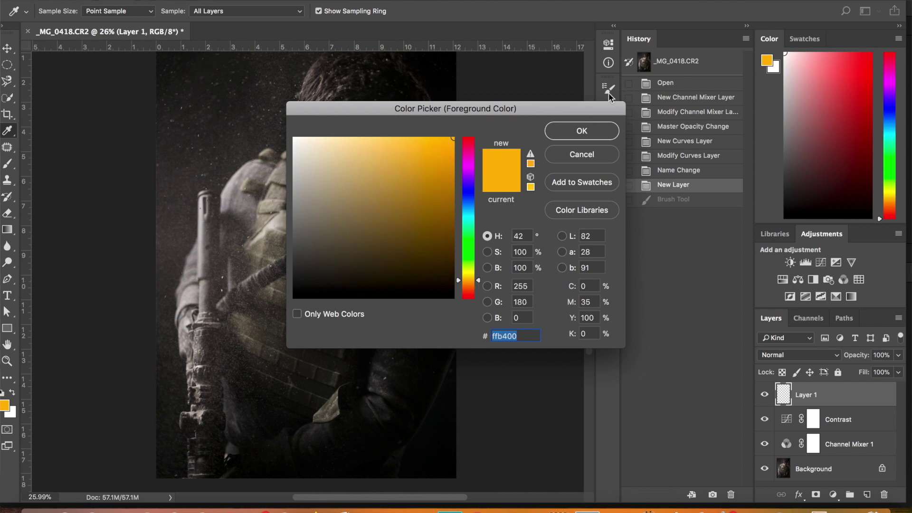
pyautogui.click(583, 131)
pyautogui.press('b')
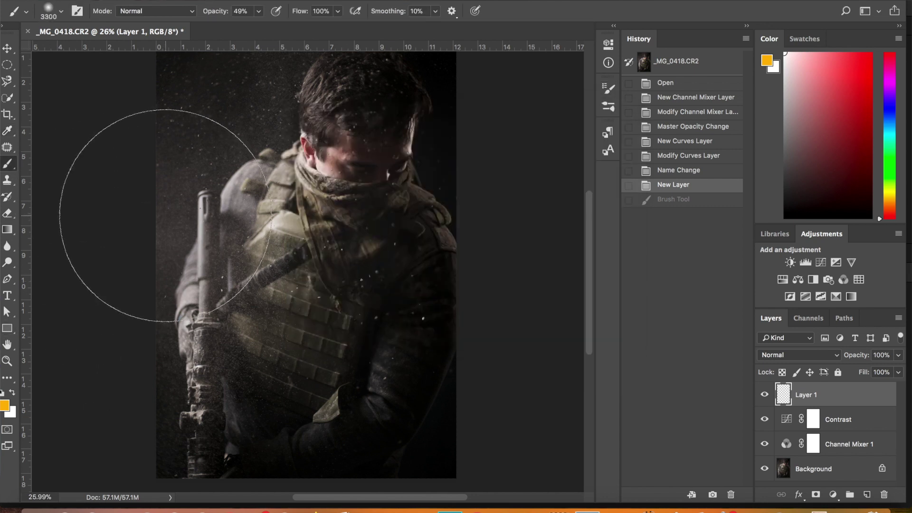
pyautogui.click(173, 219)
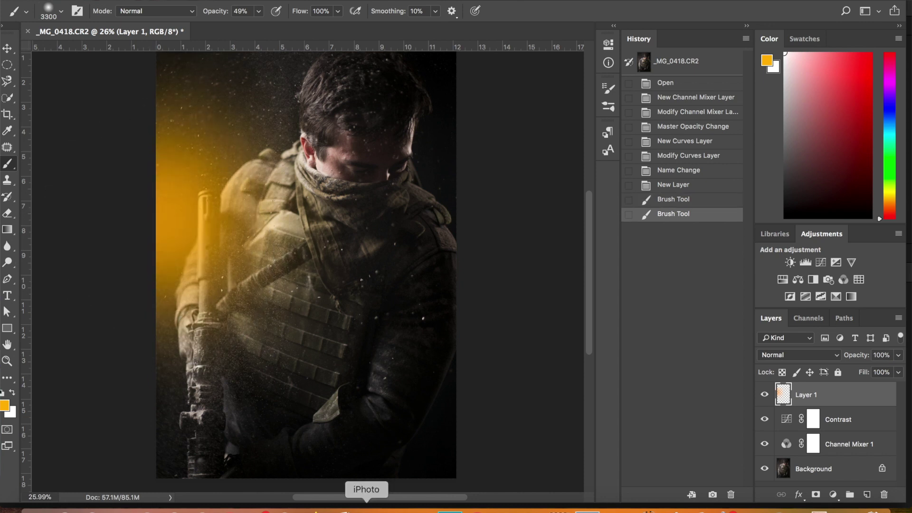
# - Fade the glow layer to 20% opacity and rename it 'Fire'
pyautogui.click(899, 355)
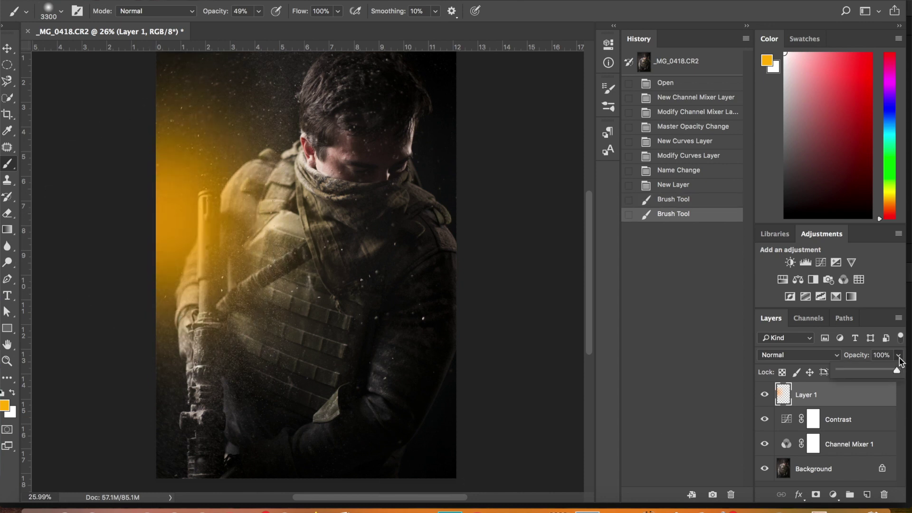
pyautogui.click(870, 372)
pyautogui.moveTo(849, 369); pyautogui.dragTo(847, 370)
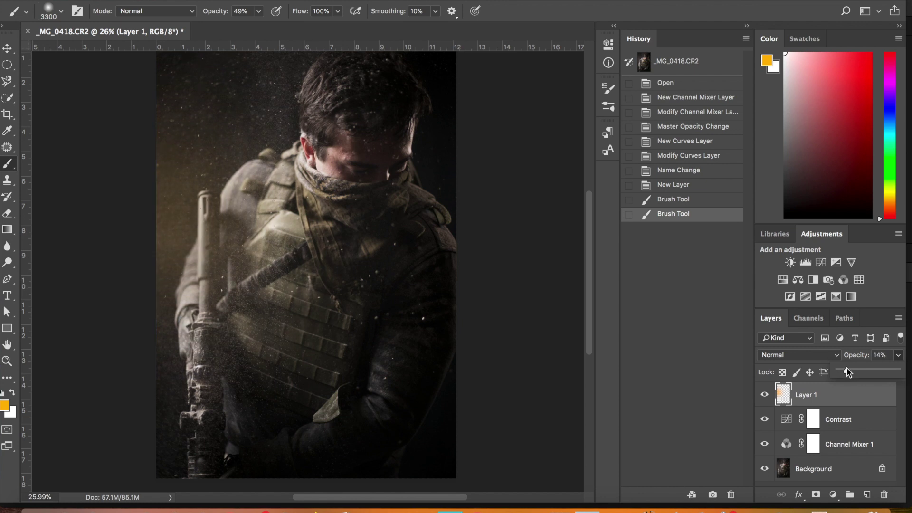
pyautogui.moveTo(850, 371); pyautogui.dragTo(850, 371)
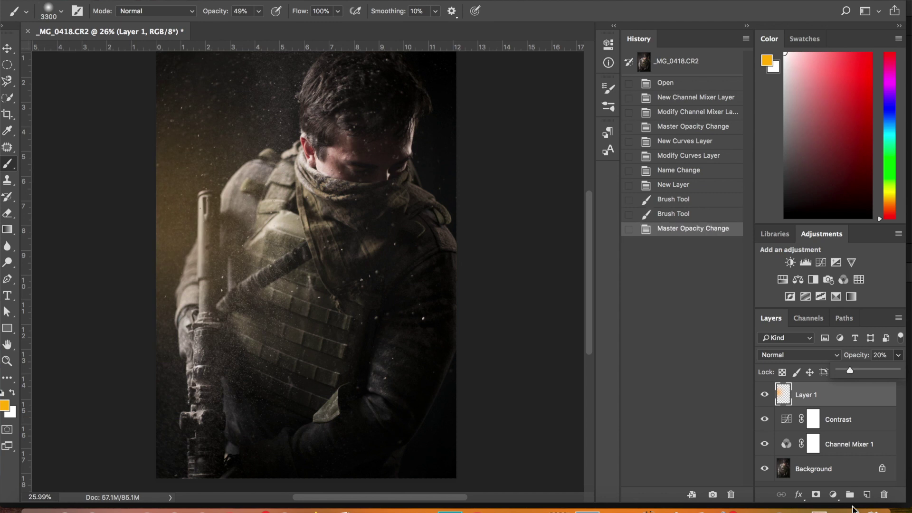
pyautogui.doubleClick(808, 395)
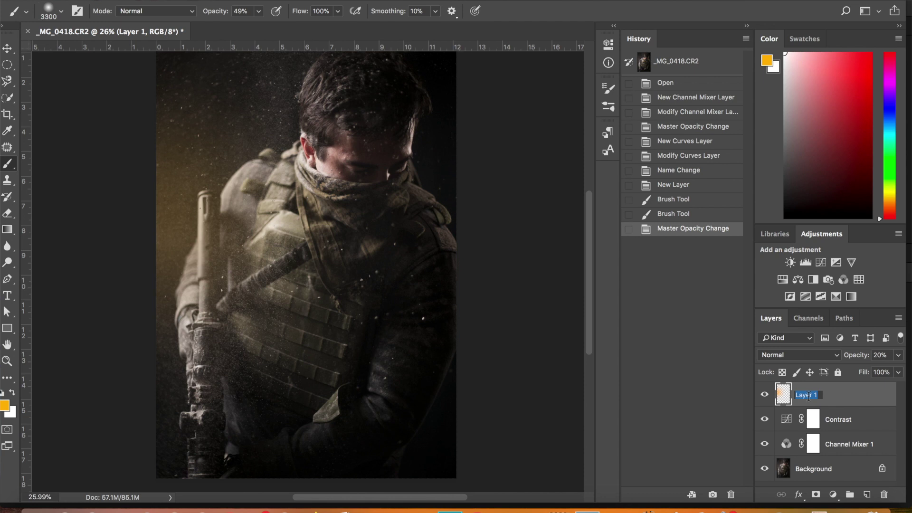
pyautogui.write('Fire')
pyautogui.press('Return')
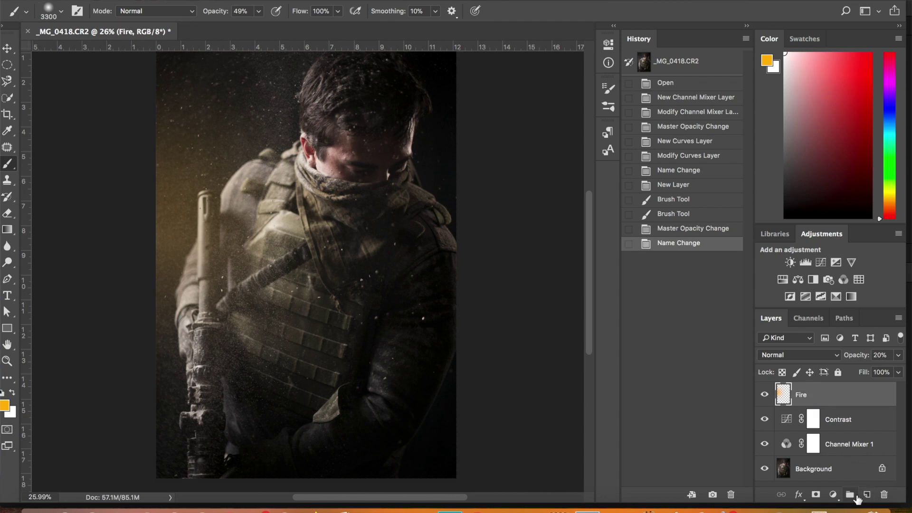
# - On a new layer above Fire, stamp 3700-size debris brush particles across the portrait and add a mask
pyautogui.press(']')
pyautogui.press(']')
pyautogui.press(']')
pyautogui.press(']')
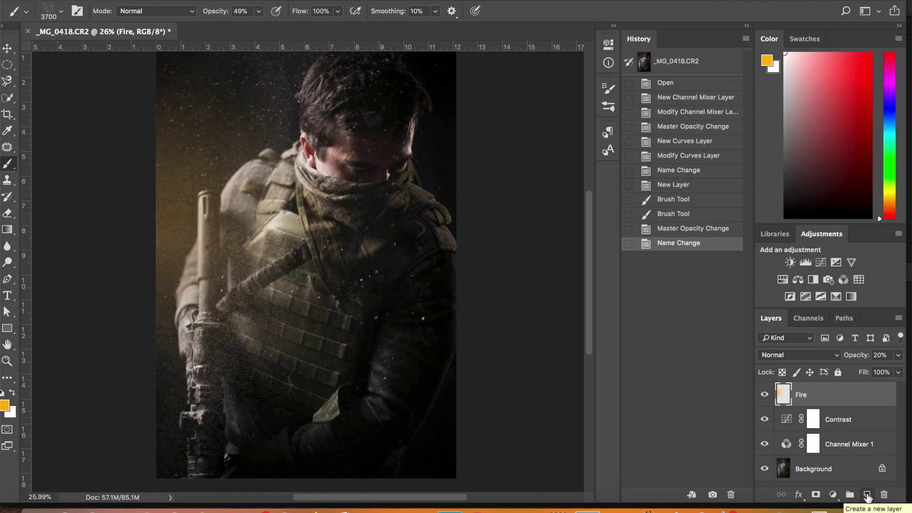
pyautogui.click(867, 495)
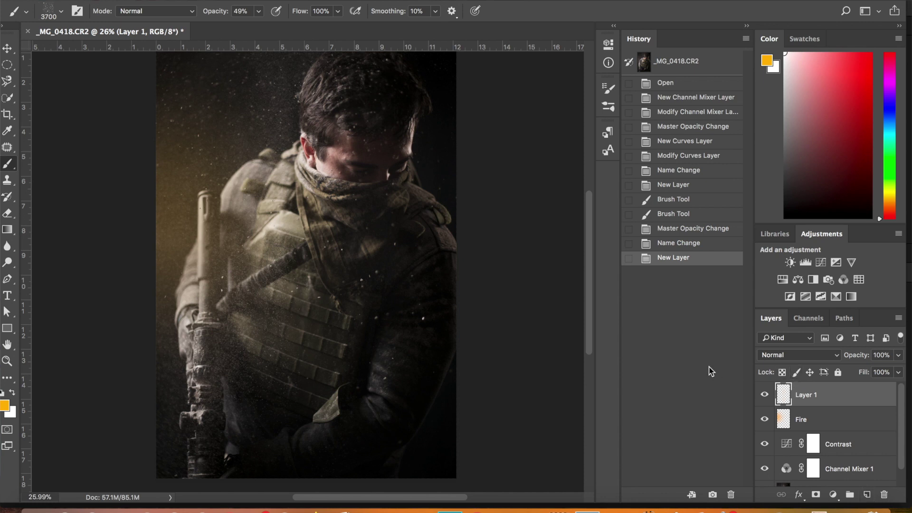
pyautogui.click(56, 11)
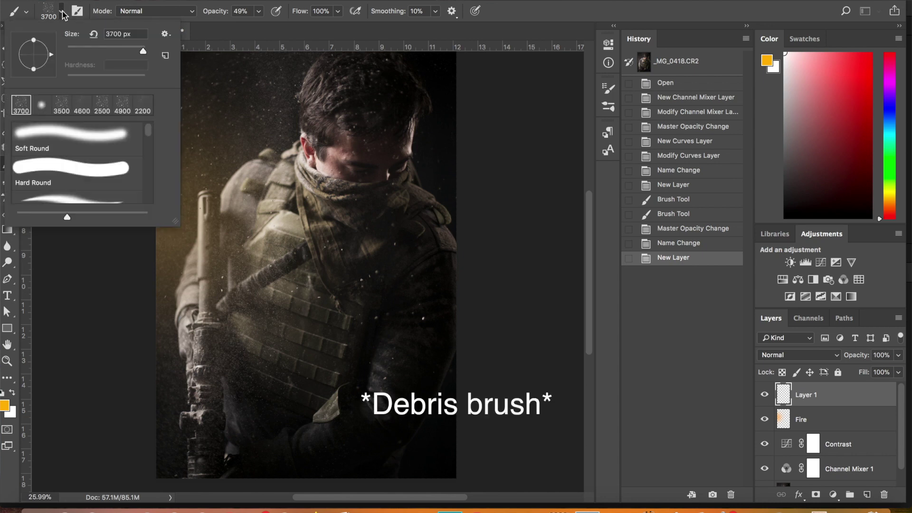
pyautogui.click(74, 1)
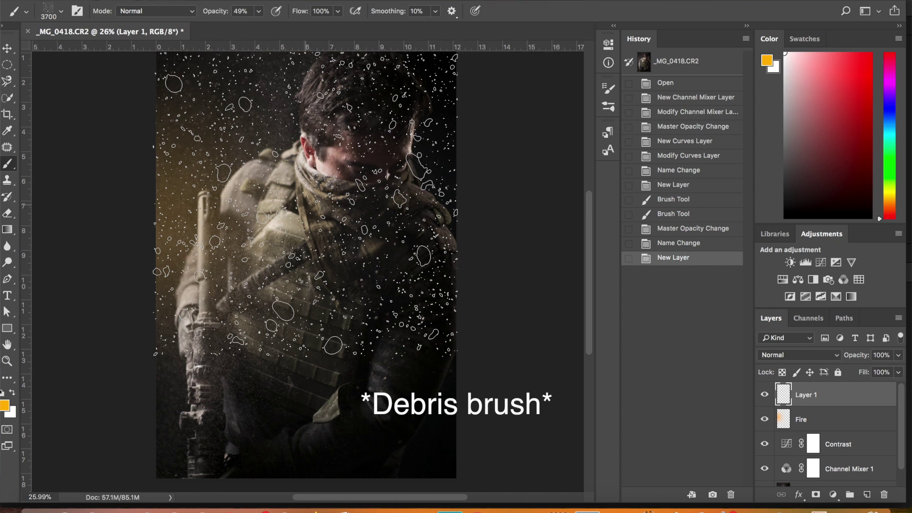
pyautogui.click(306, 204)
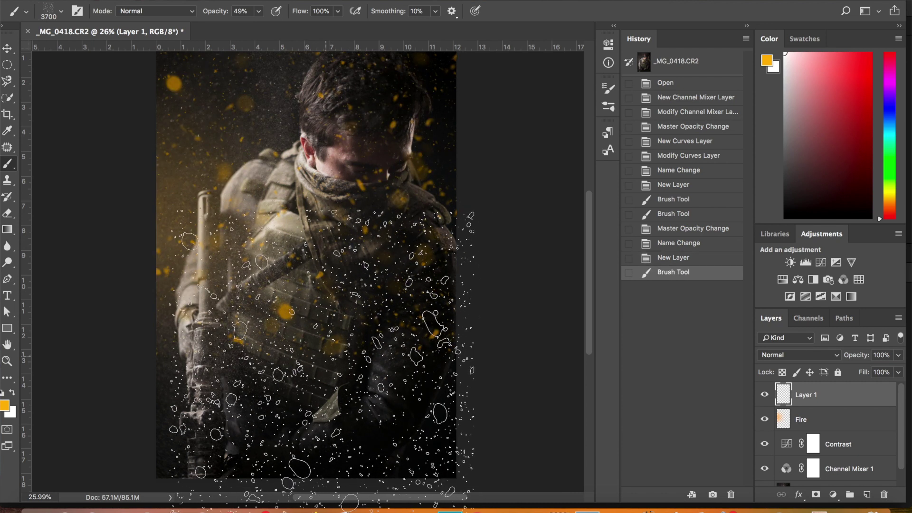
pyautogui.click(305, 361)
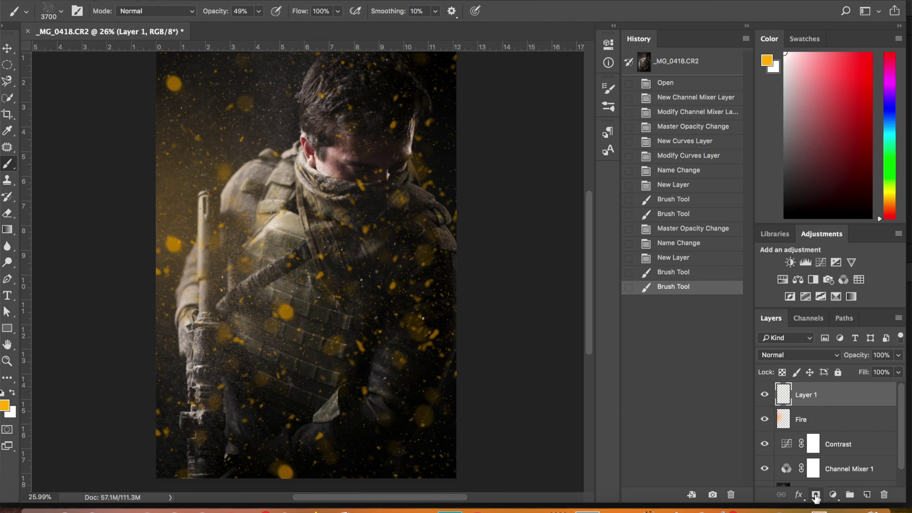
pyautogui.click(815, 495)
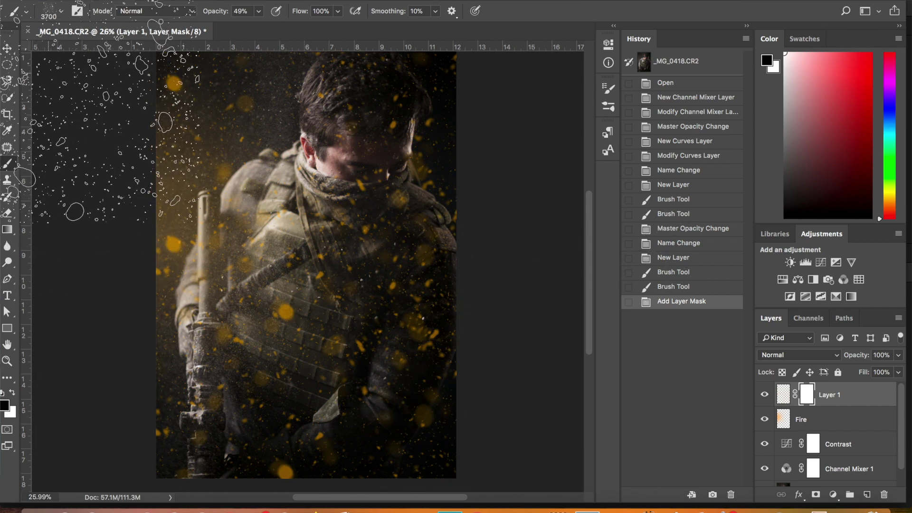
# - Switch to the Soft Round brush at 1900 size for painting Layer 1's mask
pyautogui.click(51, 11)
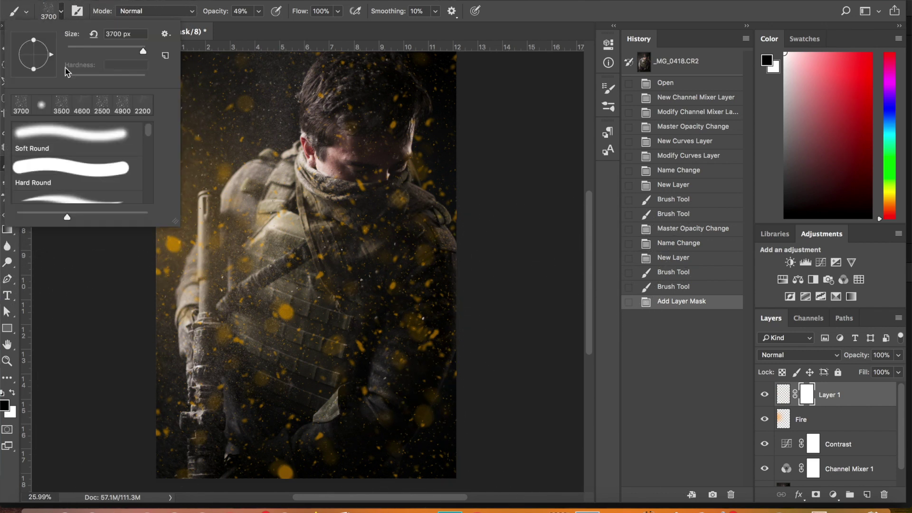
pyautogui.click(41, 104)
pyautogui.click(62, 11)
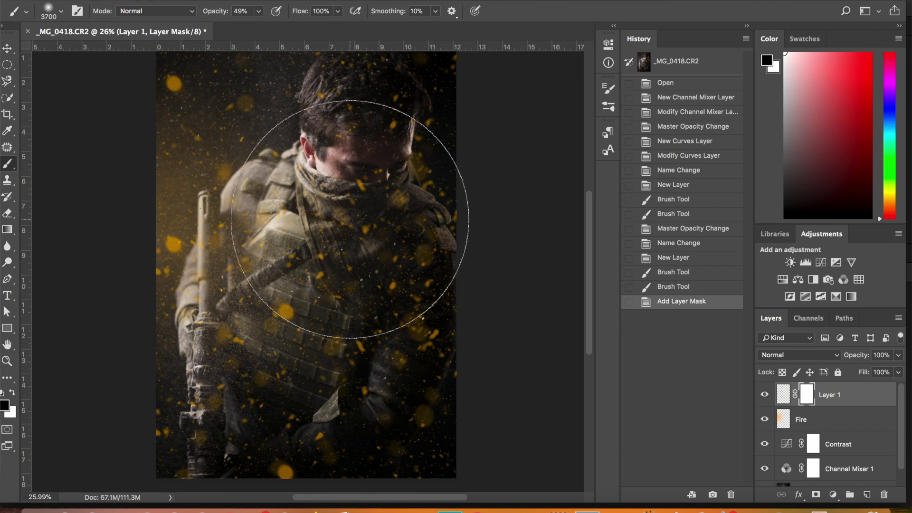
pyautogui.press('x')
pyautogui.press('[')
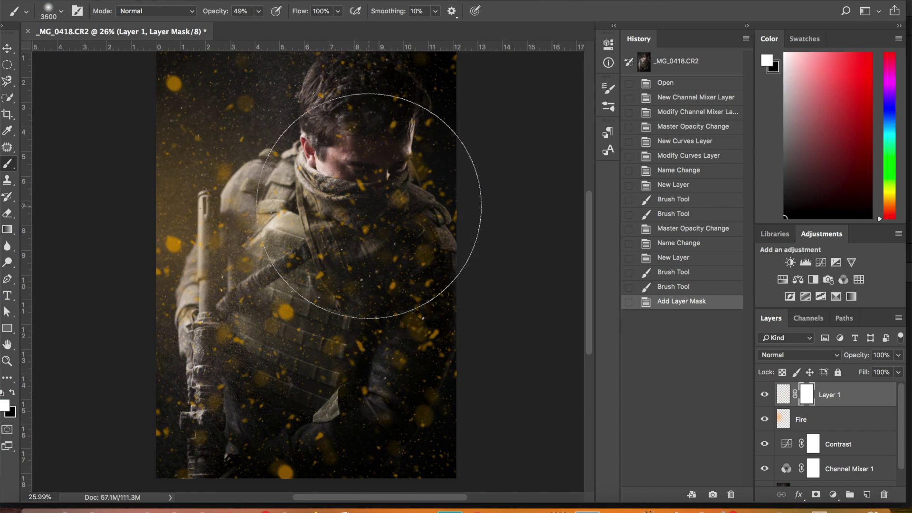
pyautogui.press('[')
pyautogui.press('[')
pyautogui.press('[')
pyautogui.press('[')
pyautogui.press('[')
pyautogui.press('[')
pyautogui.press('[')
pyautogui.press('[')
pyautogui.press('[')
pyautogui.press('[')
pyautogui.press('[')
pyautogui.press('[')
pyautogui.press('[')
pyautogui.press('[')
pyautogui.press('[')
pyautogui.press('[')
pyautogui.press('[')
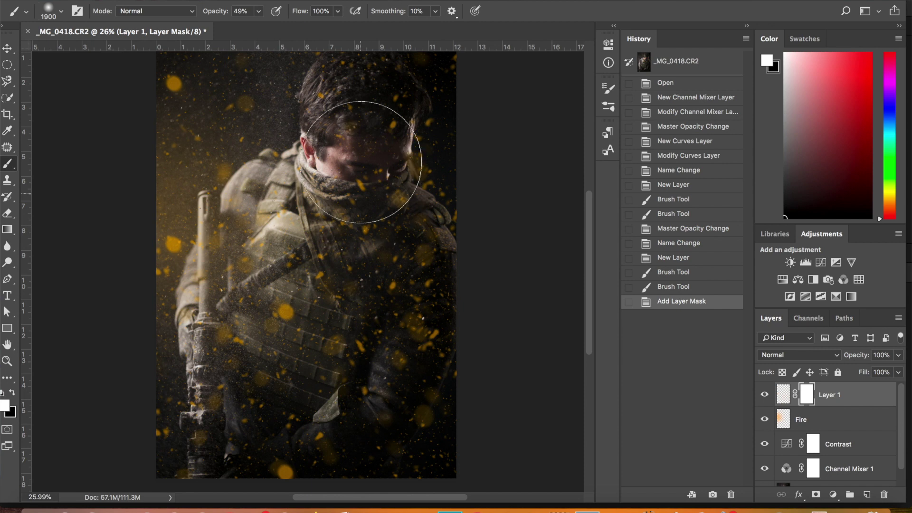
pyautogui.moveTo(360, 162)
pyautogui.mouseDown()
pyautogui.moveTo(332, 167)
pyautogui.moveTo(350, 150)
pyautogui.moveTo(363, 156)
pyautogui.moveTo(336, 204)
pyautogui.mouseUp()
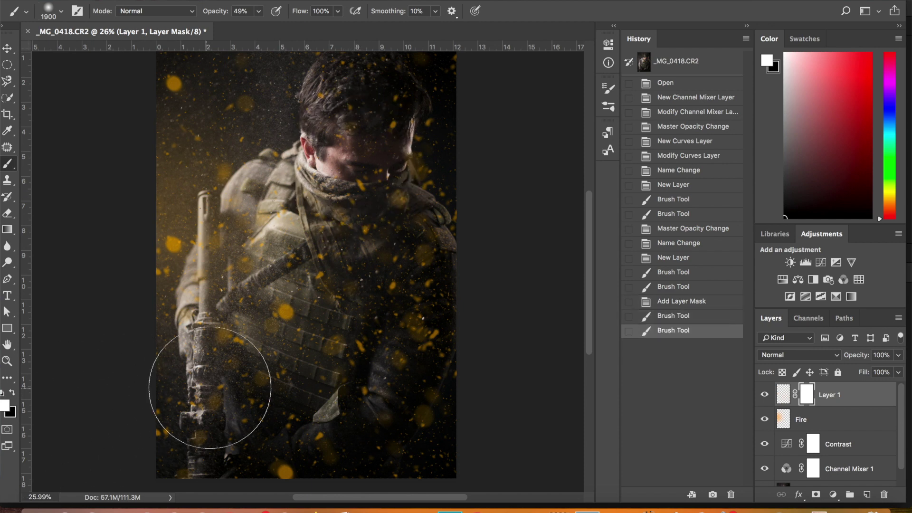
# - Paint black on the mask to hide debris over the face, chest, vest and lower arm
pyautogui.press('x')
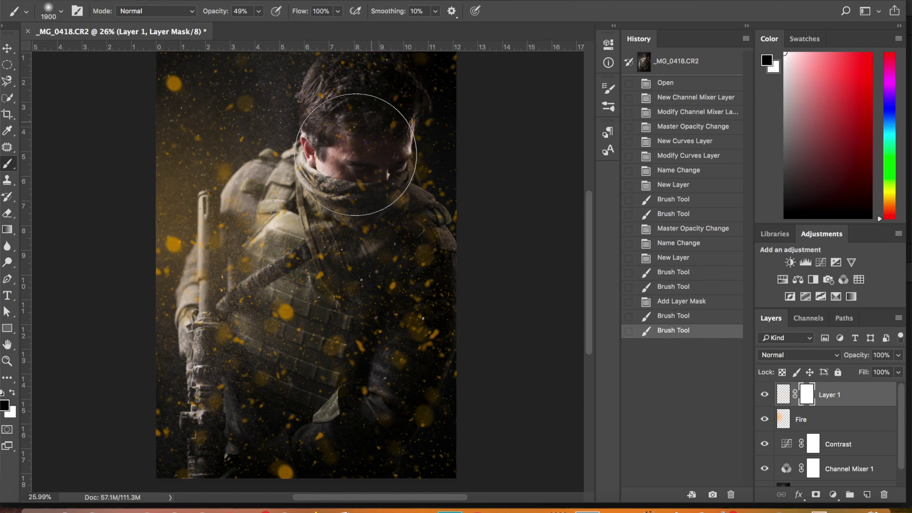
pyautogui.moveTo(356, 155)
pyautogui.mouseDown()
pyautogui.moveTo(346, 158)
pyautogui.moveTo(364, 183)
pyautogui.mouseUp()
pyautogui.moveTo(363, 183)
pyautogui.mouseDown()
pyautogui.moveTo(350, 221)
pyautogui.moveTo(348, 144)
pyautogui.moveTo(357, 176)
pyautogui.mouseUp()
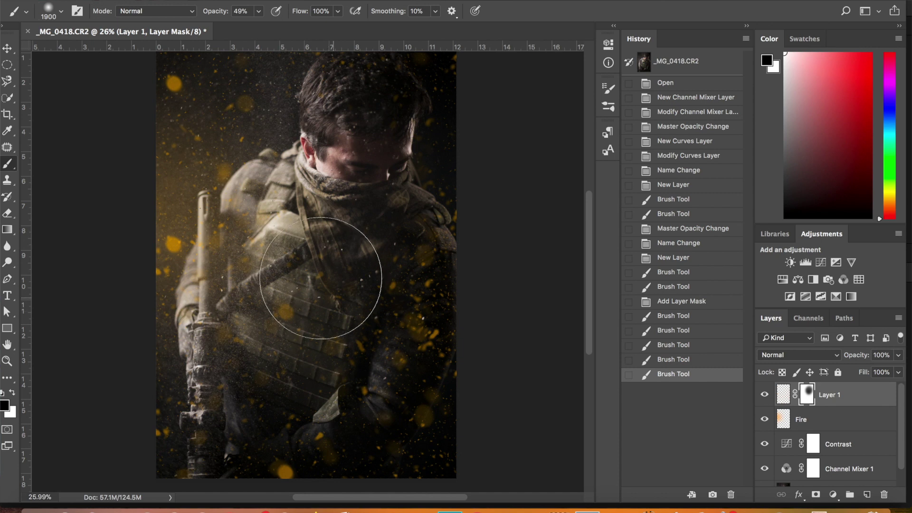
pyautogui.moveTo(341, 305)
pyautogui.mouseDown()
pyautogui.moveTo(318, 283)
pyautogui.moveTo(278, 311)
pyautogui.mouseUp()
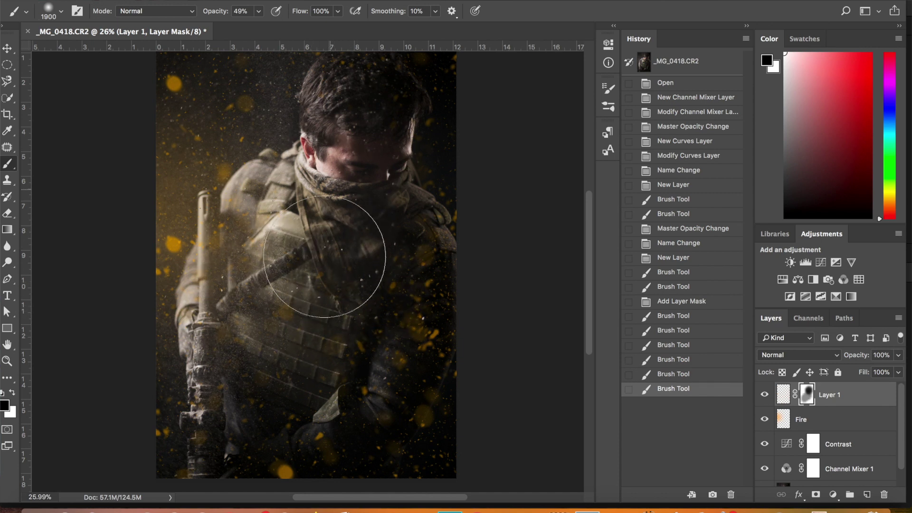
pyautogui.moveTo(422, 204)
pyautogui.mouseDown()
pyautogui.moveTo(375, 209)
pyautogui.moveTo(357, 275)
pyautogui.mouseUp()
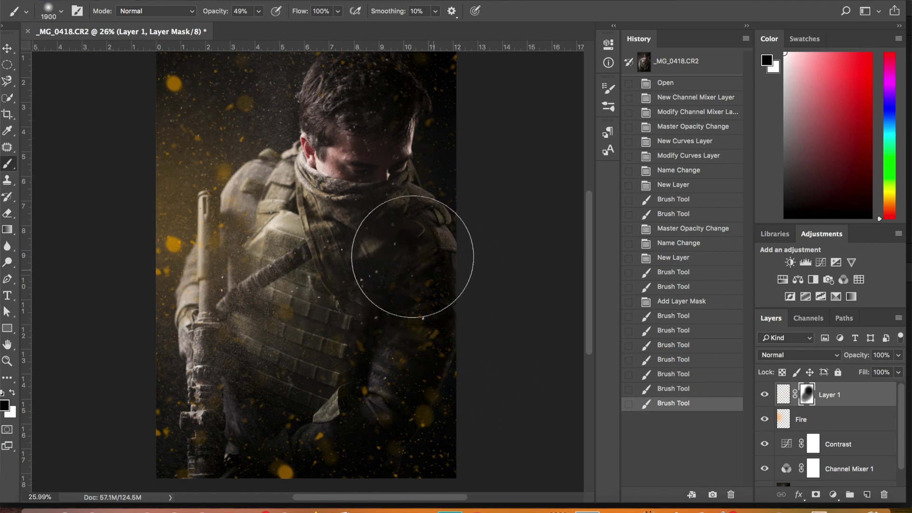
pyautogui.moveTo(411, 248)
pyautogui.mouseDown()
pyautogui.moveTo(334, 263)
pyautogui.moveTo(304, 310)
pyautogui.moveTo(322, 254)
pyautogui.moveTo(277, 311)
pyautogui.moveTo(336, 235)
pyautogui.moveTo(398, 331)
pyautogui.moveTo(430, 342)
pyautogui.moveTo(313, 257)
pyautogui.moveTo(448, 333)
pyautogui.moveTo(465, 334)
pyautogui.moveTo(452, 429)
pyautogui.moveTo(458, 400)
pyautogui.moveTo(411, 454)
pyautogui.moveTo(435, 383)
pyautogui.moveTo(415, 381)
pyautogui.moveTo(425, 409)
pyautogui.moveTo(413, 418)
pyautogui.moveTo(442, 347)
pyautogui.moveTo(449, 415)
pyautogui.moveTo(450, 374)
pyautogui.moveTo(418, 495)
pyautogui.moveTo(435, 385)
pyautogui.moveTo(421, 388)
pyautogui.moveTo(431, 370)
pyautogui.mouseUp()
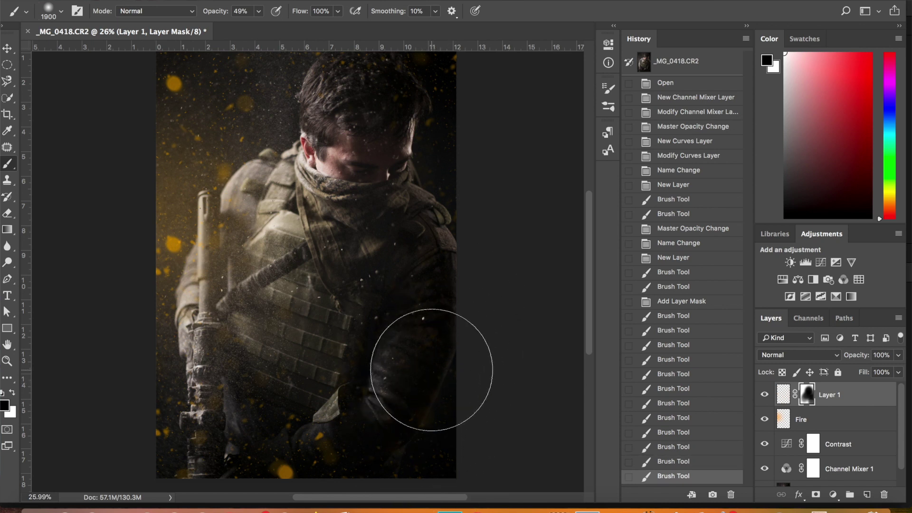
pyautogui.moveTo(432, 370)
pyautogui.mouseDown()
pyautogui.moveTo(430, 361)
pyautogui.moveTo(295, 452)
pyautogui.moveTo(350, 387)
pyautogui.moveTo(336, 321)
pyautogui.moveTo(301, 385)
pyautogui.moveTo(382, 350)
pyautogui.moveTo(328, 334)
pyautogui.moveTo(332, 328)
pyautogui.mouseUp()
pyautogui.moveTo(515, 61)
pyautogui.mouseDown()
pyautogui.moveTo(490, 79)
pyautogui.moveTo(489, 102)
pyautogui.moveTo(487, 14)
pyautogui.moveTo(479, 47)
pyautogui.moveTo(470, 28)
pyautogui.moveTo(470, 110)
pyautogui.mouseUp()
# - Restore some debris over the chest and top-left with white, then hide more near the bottom
pyautogui.press('x')
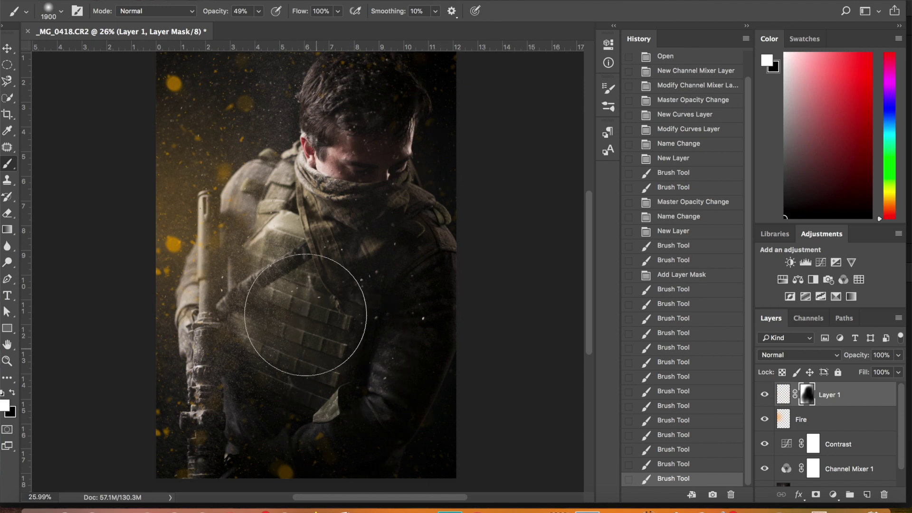
pyautogui.moveTo(305, 305); pyautogui.dragTo(285, 266)
pyautogui.moveTo(223, 128); pyautogui.dragTo(245, 145)
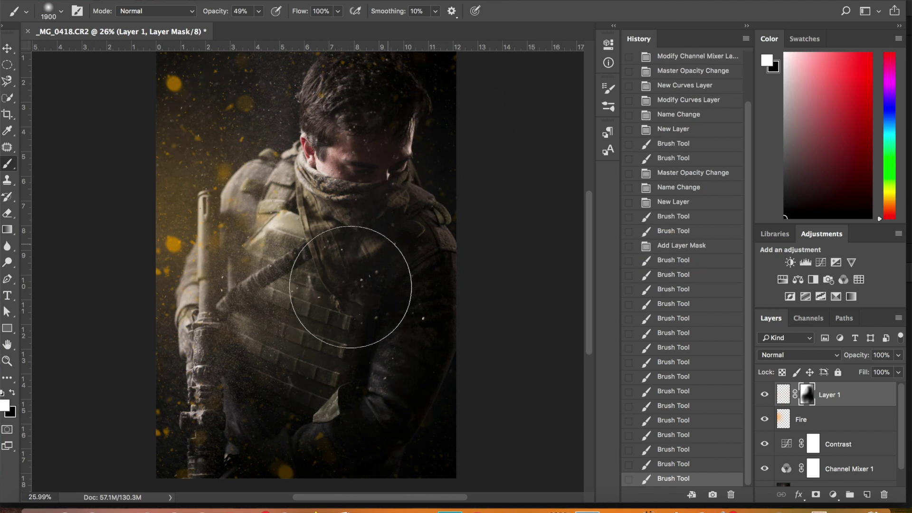
pyautogui.moveTo(419, 128)
pyautogui.mouseDown()
pyautogui.moveTo(354, 81)
pyautogui.moveTo(428, 66)
pyautogui.moveTo(465, 81)
pyautogui.mouseUp()
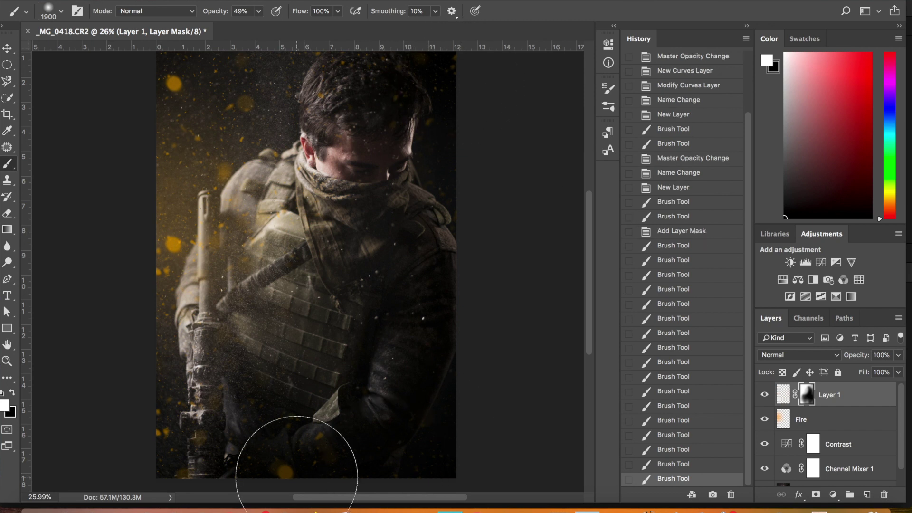
pyautogui.moveTo(295, 469)
pyautogui.mouseDown()
pyautogui.moveTo(489, 458)
pyautogui.moveTo(428, 418)
pyautogui.mouseUp()
pyautogui.press('x')
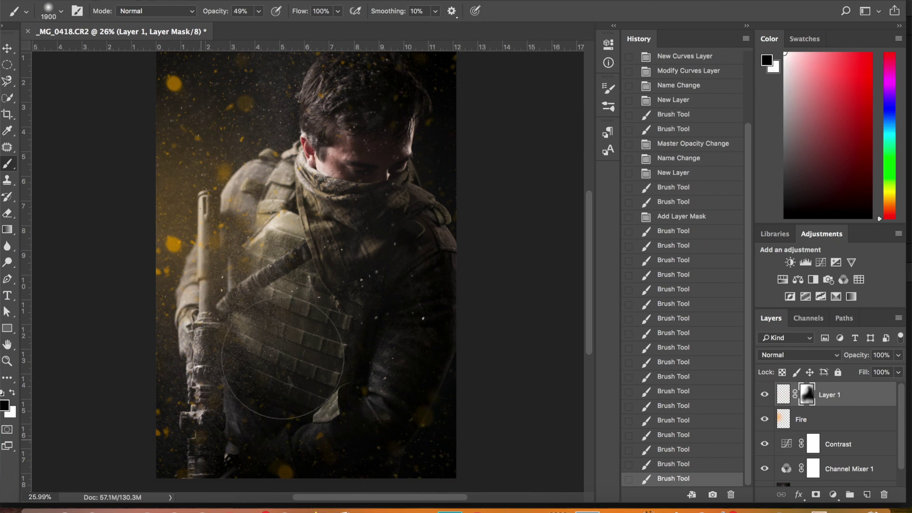
pyautogui.moveTo(288, 400); pyautogui.dragTo(301, 401)
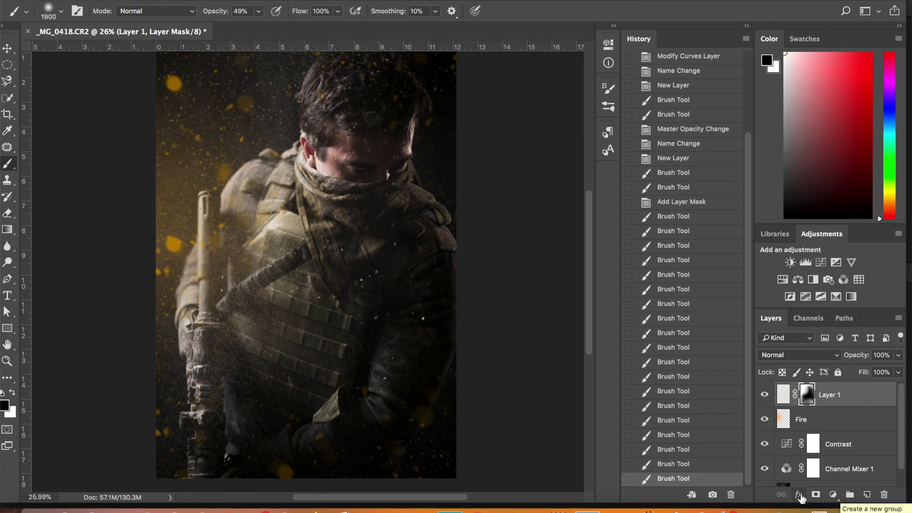
# - Bring up the fill and adjustment layer menu from the Layers panel
pyautogui.click(832, 495)
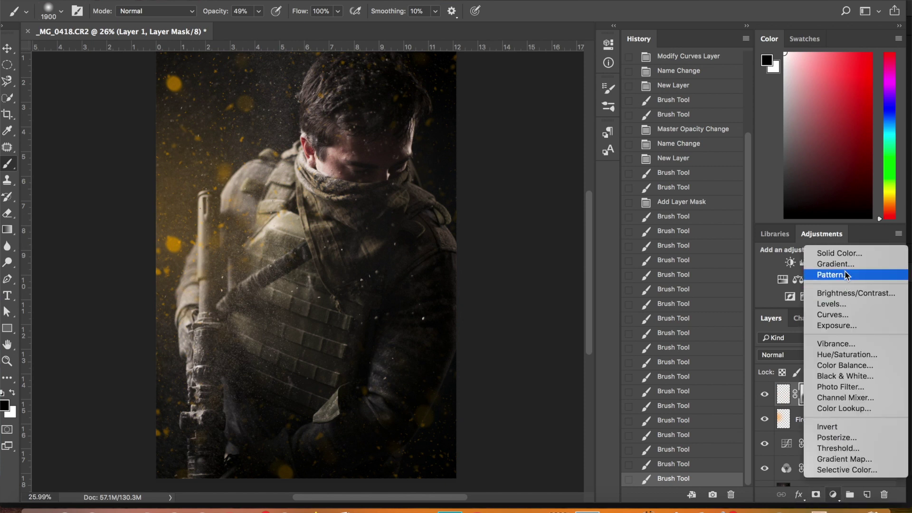
# - Add a Curves layer and raise a point on the Red channel curve slightly
pyautogui.click(843, 315)
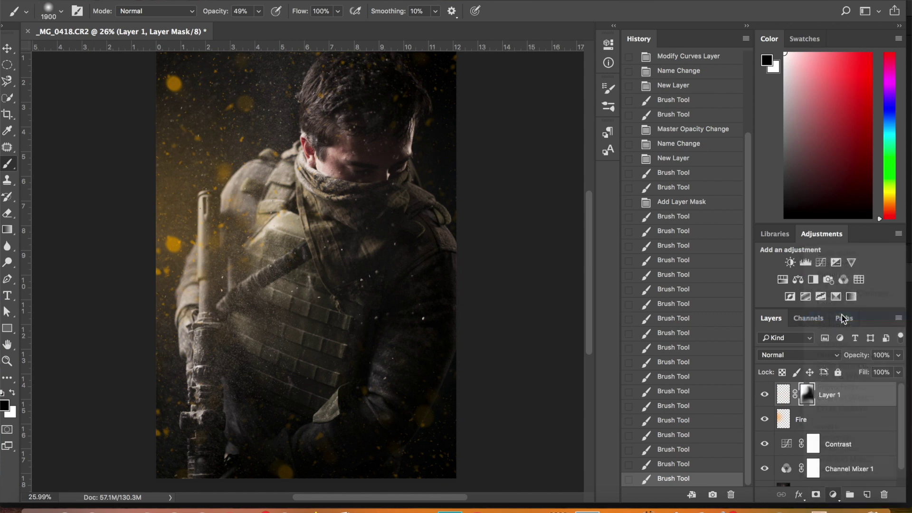
pyautogui.click(509, 96)
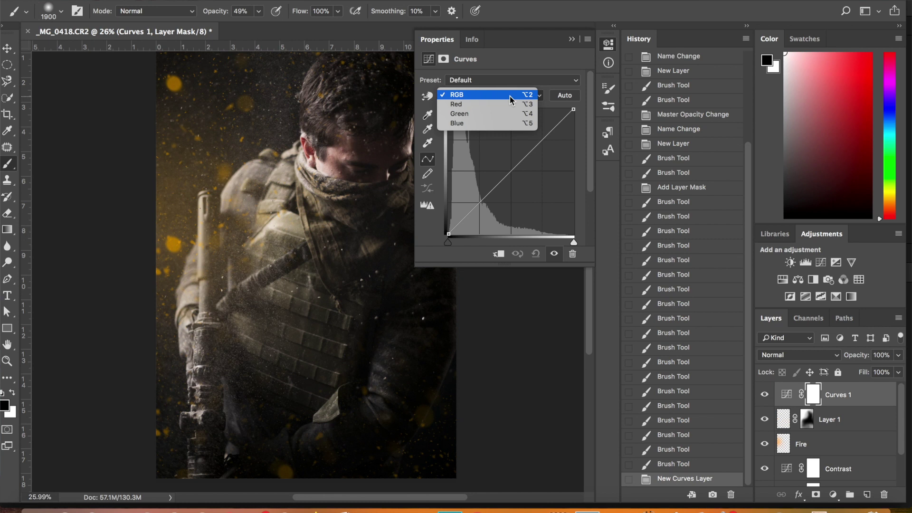
pyautogui.click(511, 102)
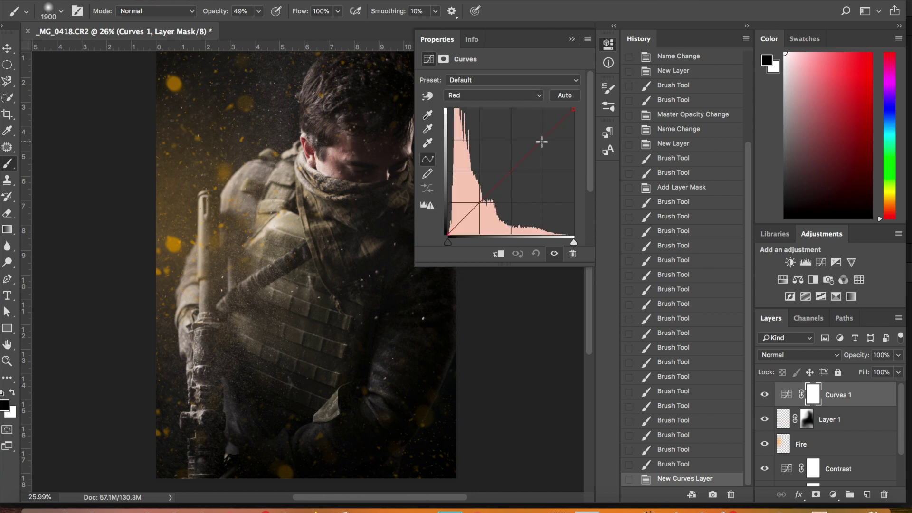
pyautogui.click(542, 141)
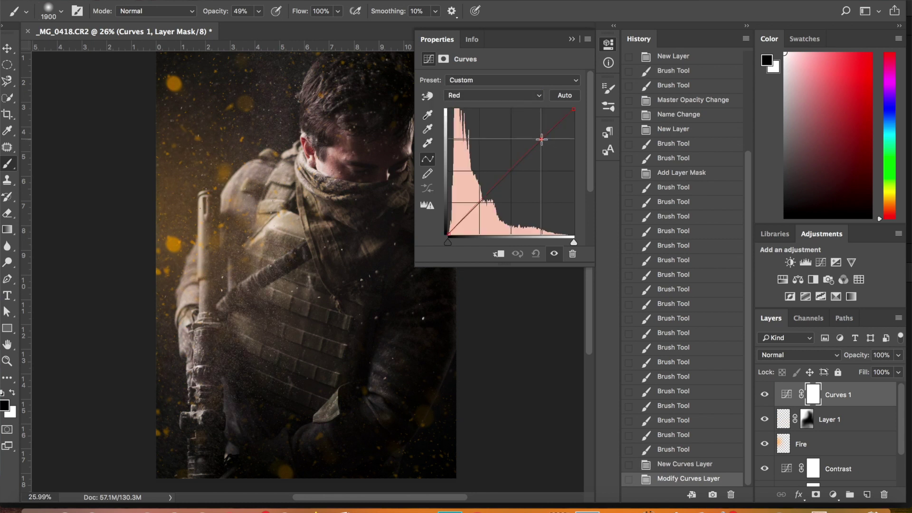
pyautogui.moveTo(541, 139); pyautogui.dragTo(540, 137)
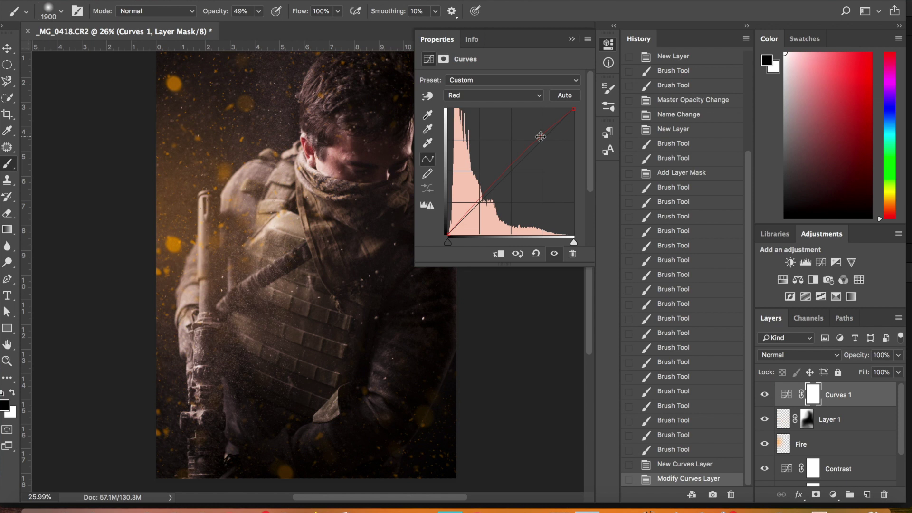
# - On the Green channel, bend the curve up as a test, then straighten it and add a low point
pyautogui.click(539, 96)
pyautogui.click(518, 104)
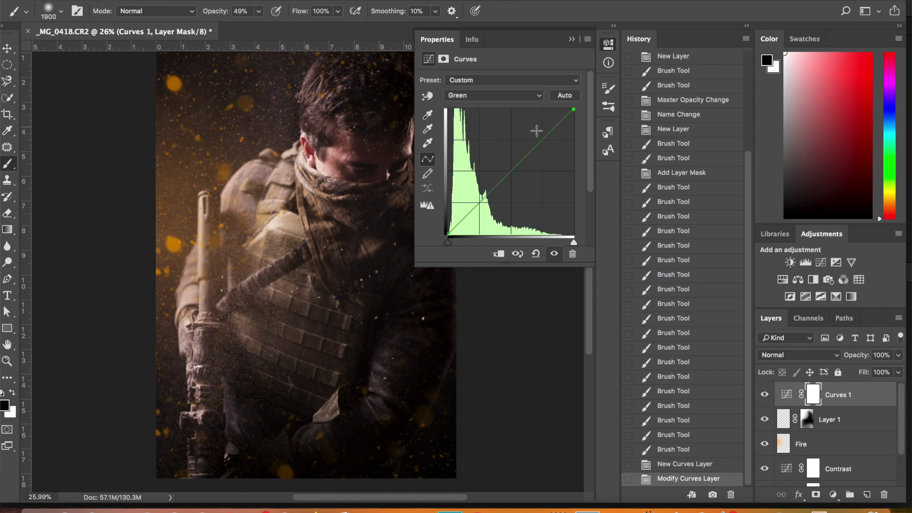
pyautogui.click(542, 139)
pyautogui.moveTo(543, 138); pyautogui.dragTo(543, 137)
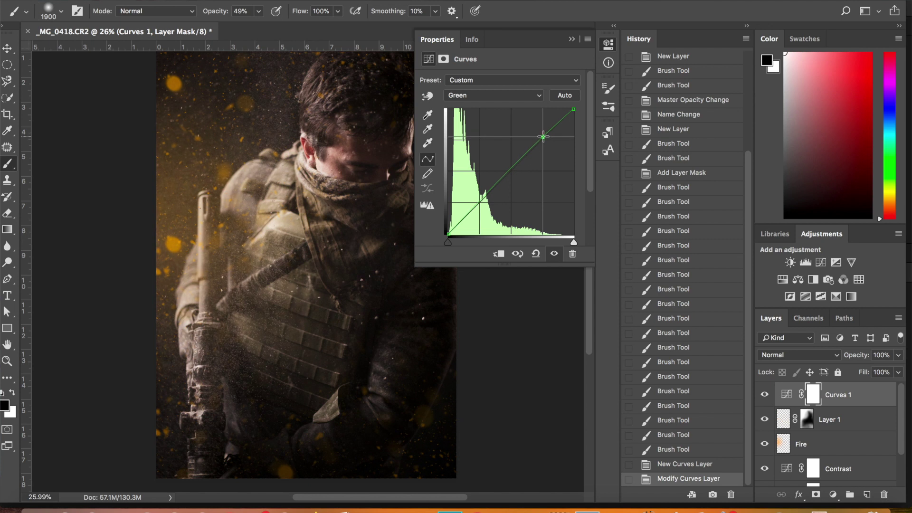
pyautogui.moveTo(543, 137); pyautogui.dragTo(527, 126)
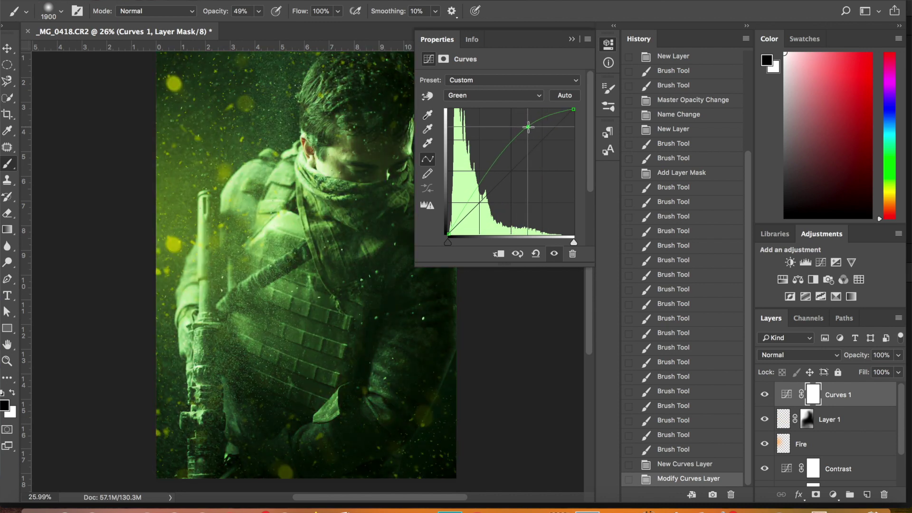
pyautogui.moveTo(528, 127); pyautogui.dragTo(544, 135)
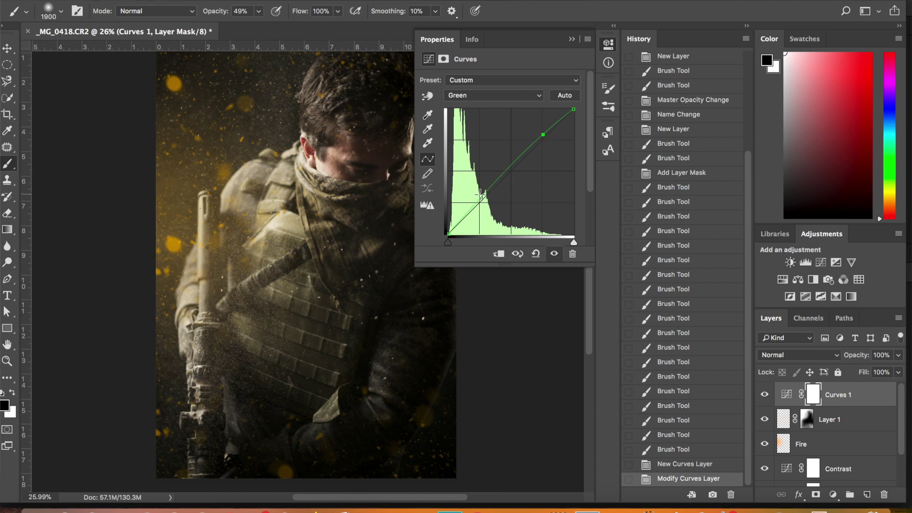
pyautogui.click(474, 210)
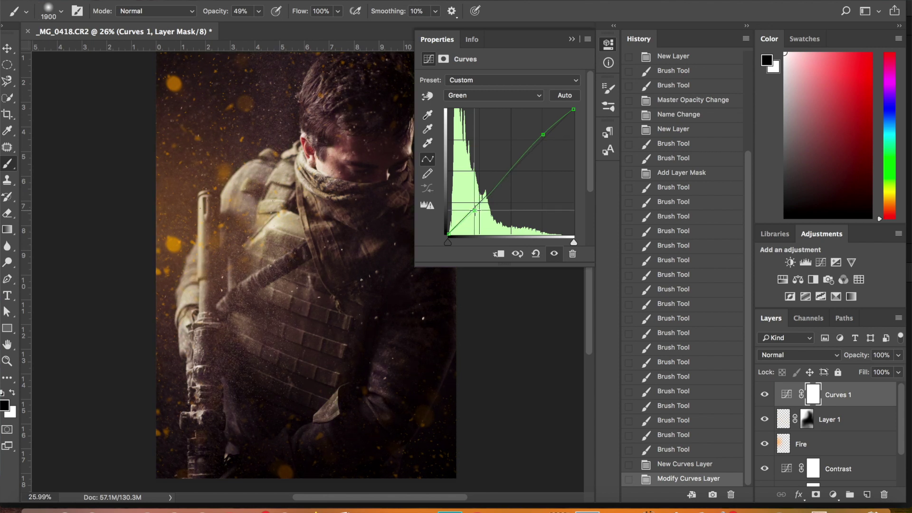
# - Remove the extra Green curve point and lift the Red curve for more warmth
pyautogui.moveTo(475, 210); pyautogui.dragTo(472, 212)
pyautogui.keyDown('ctrl'); pyautogui.click(473, 211); pyautogui.keyUp('ctrl')
pyautogui.click(539, 96)
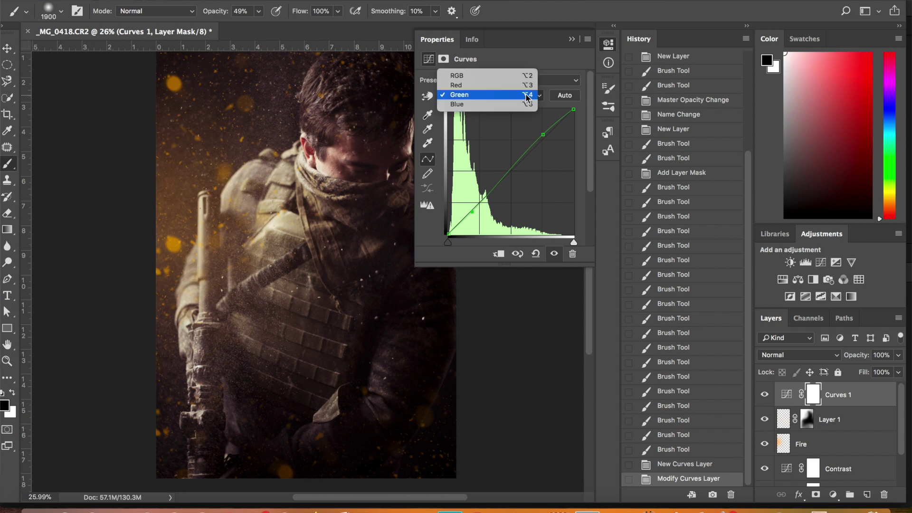
pyautogui.click(526, 87)
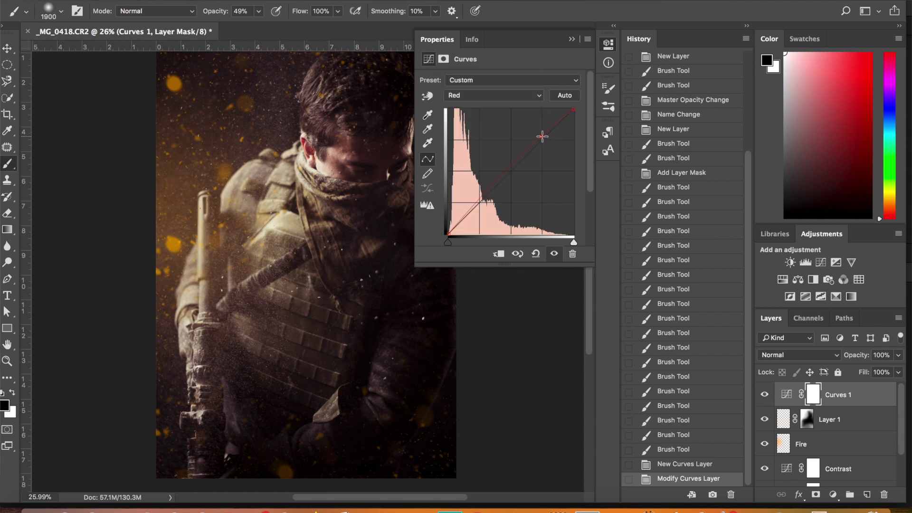
pyautogui.moveTo(542, 136); pyautogui.dragTo(539, 133)
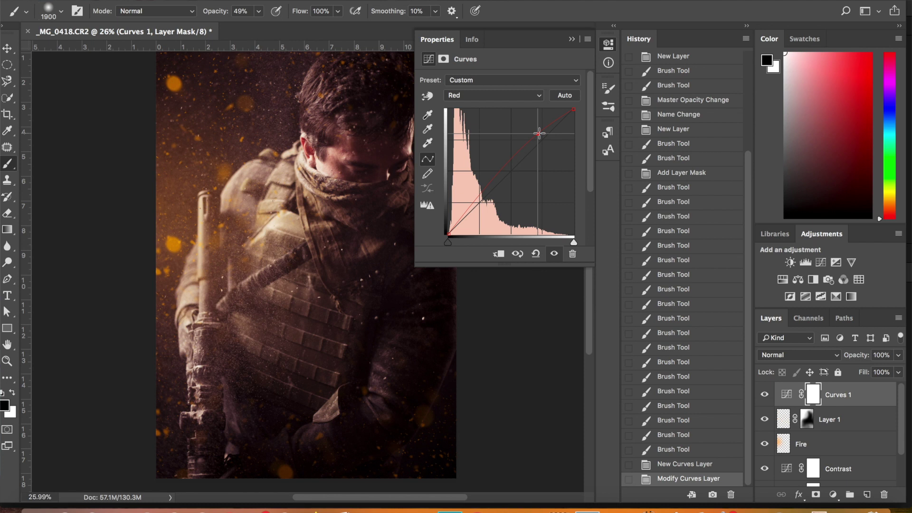
# - Lift the Green curve slightly and raise the Red curve further for a reddish grade
pyautogui.click(537, 97)
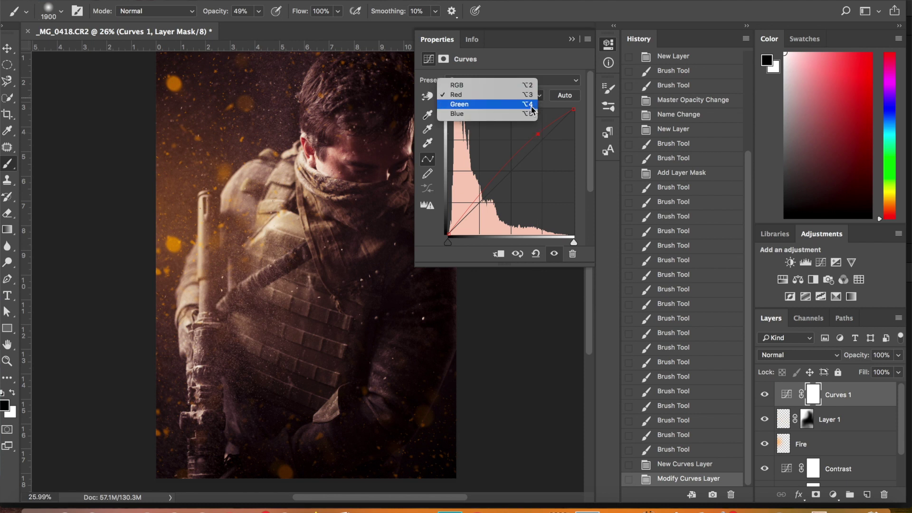
pyautogui.click(531, 105)
pyautogui.moveTo(541, 140); pyautogui.dragTo(543, 138)
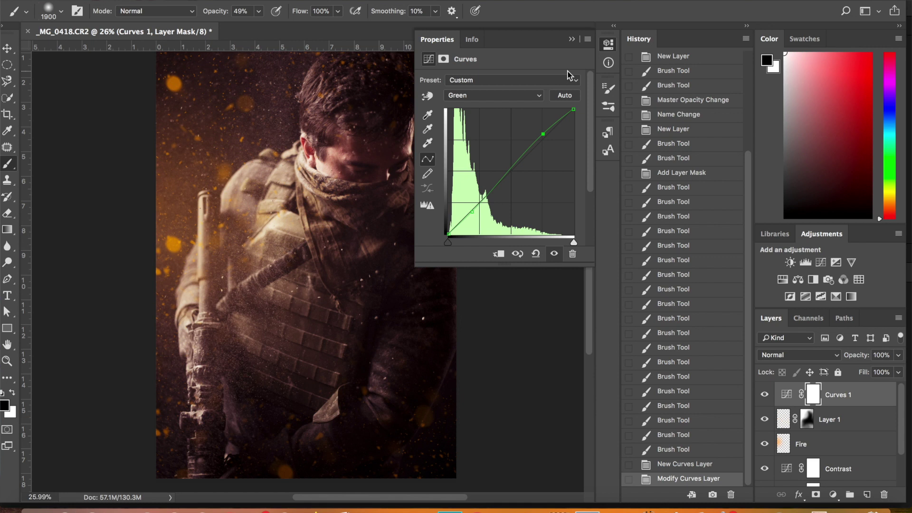
pyautogui.click(523, 95)
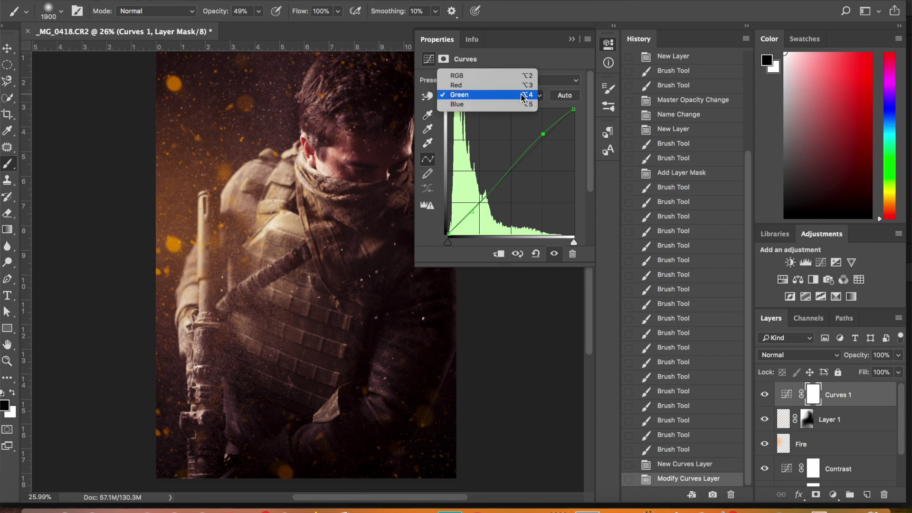
pyautogui.click(522, 85)
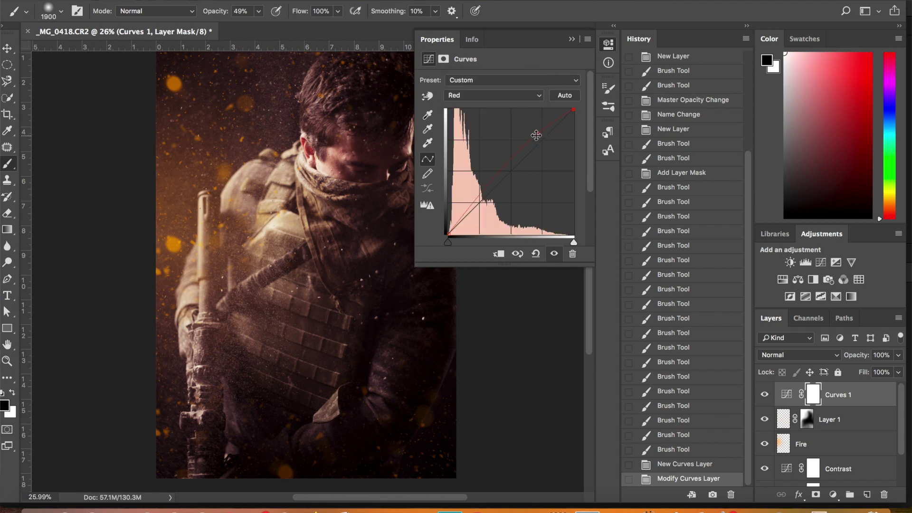
pyautogui.moveTo(537, 133); pyautogui.dragTo(541, 132)
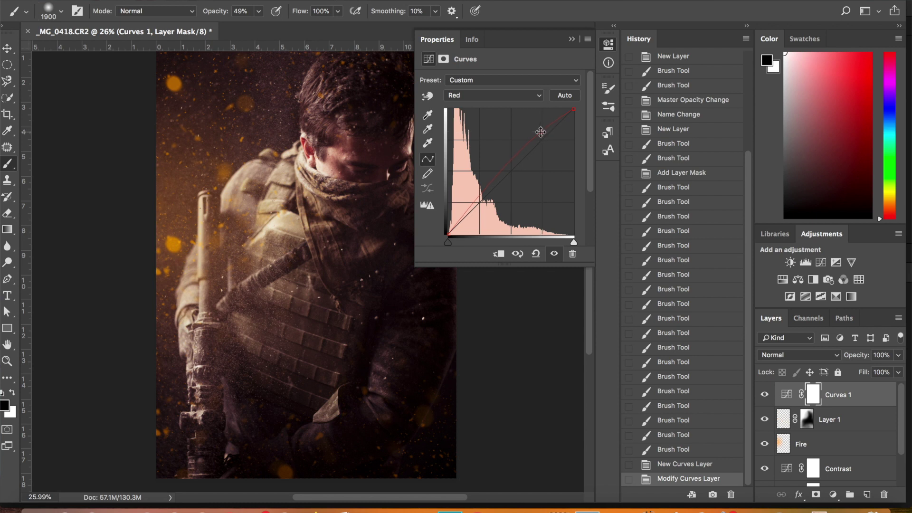
pyautogui.click(572, 40)
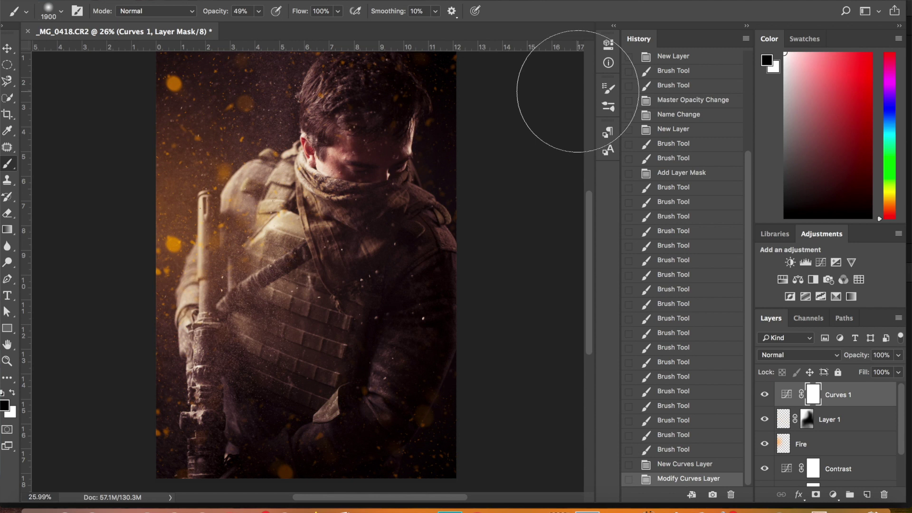
# - Drop the Fire layer's opacity from 20% to about 13% to tone down the orange glow
pyautogui.click(802, 445)
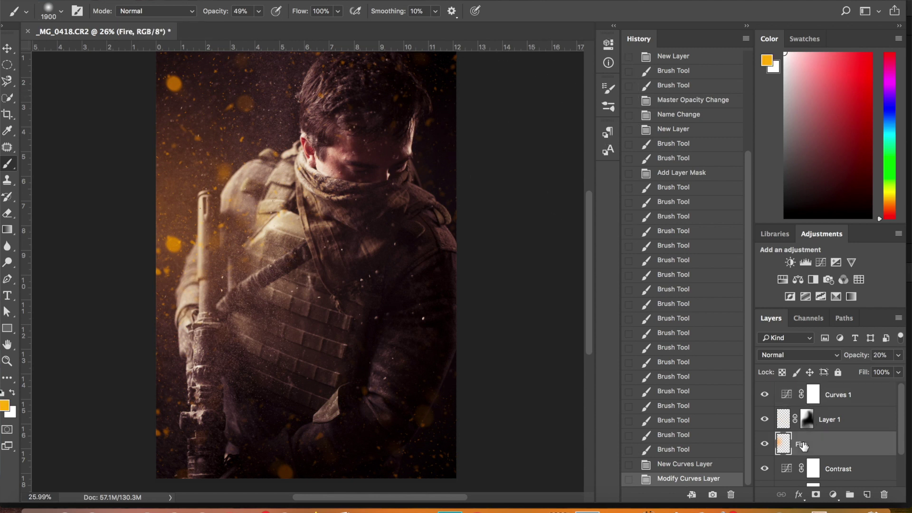
pyautogui.click(898, 355)
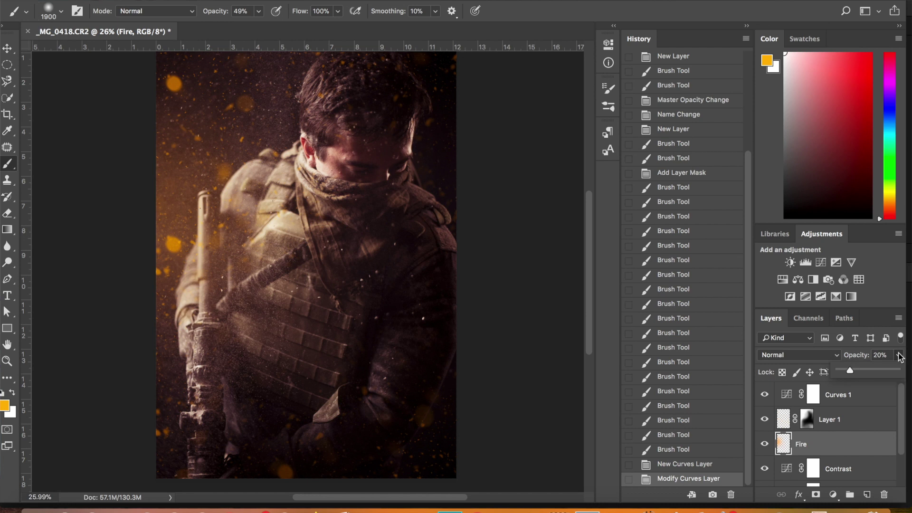
pyautogui.moveTo(850, 370); pyautogui.dragTo(847, 371)
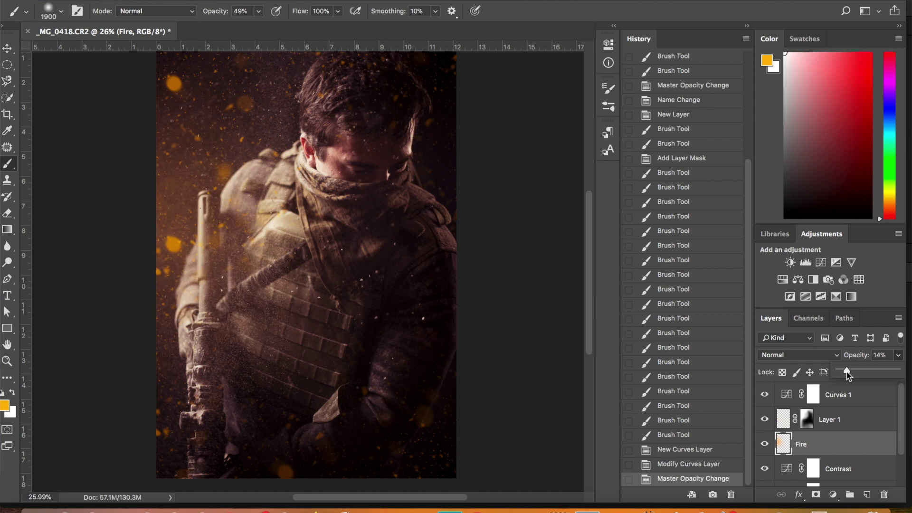